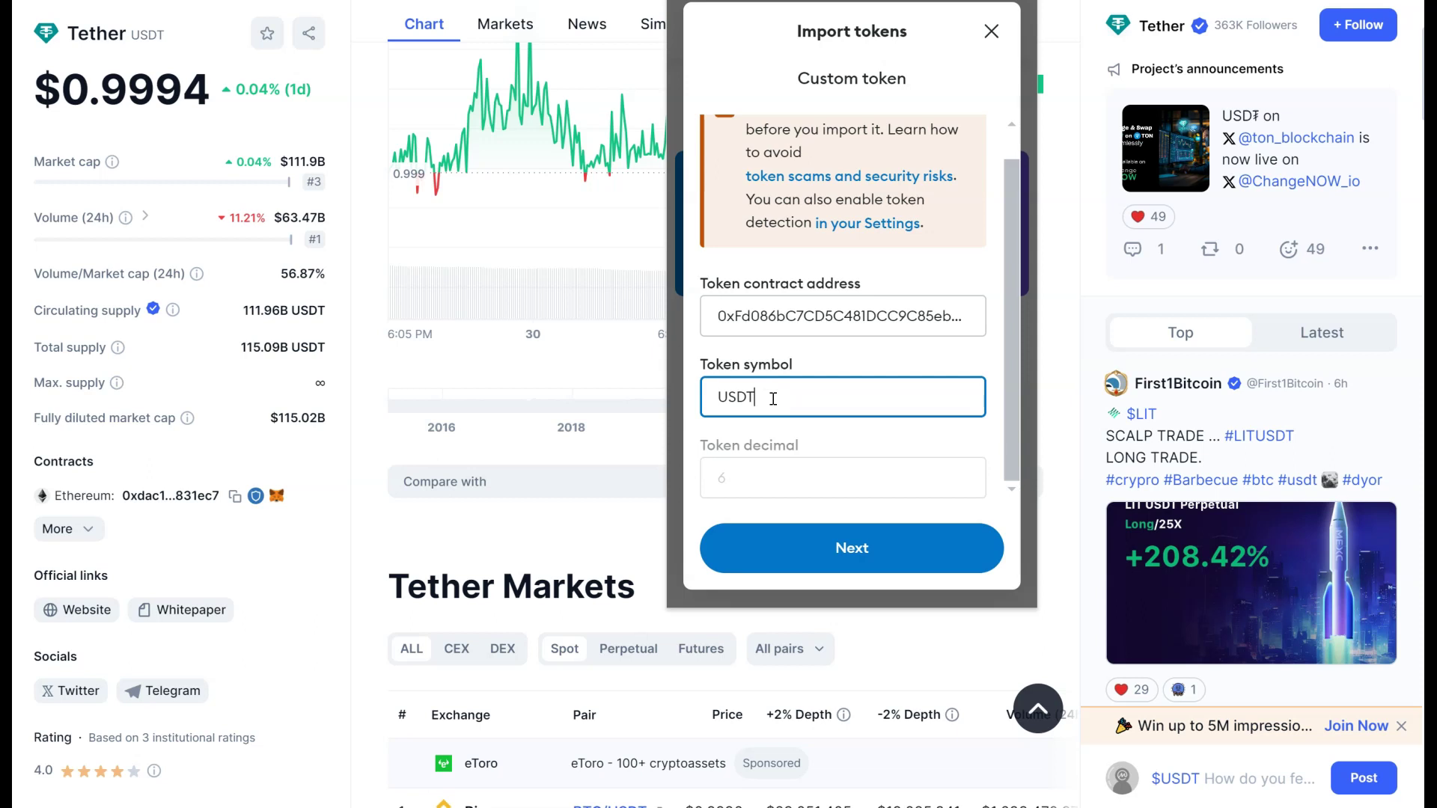
text(aaaaaaaaa)
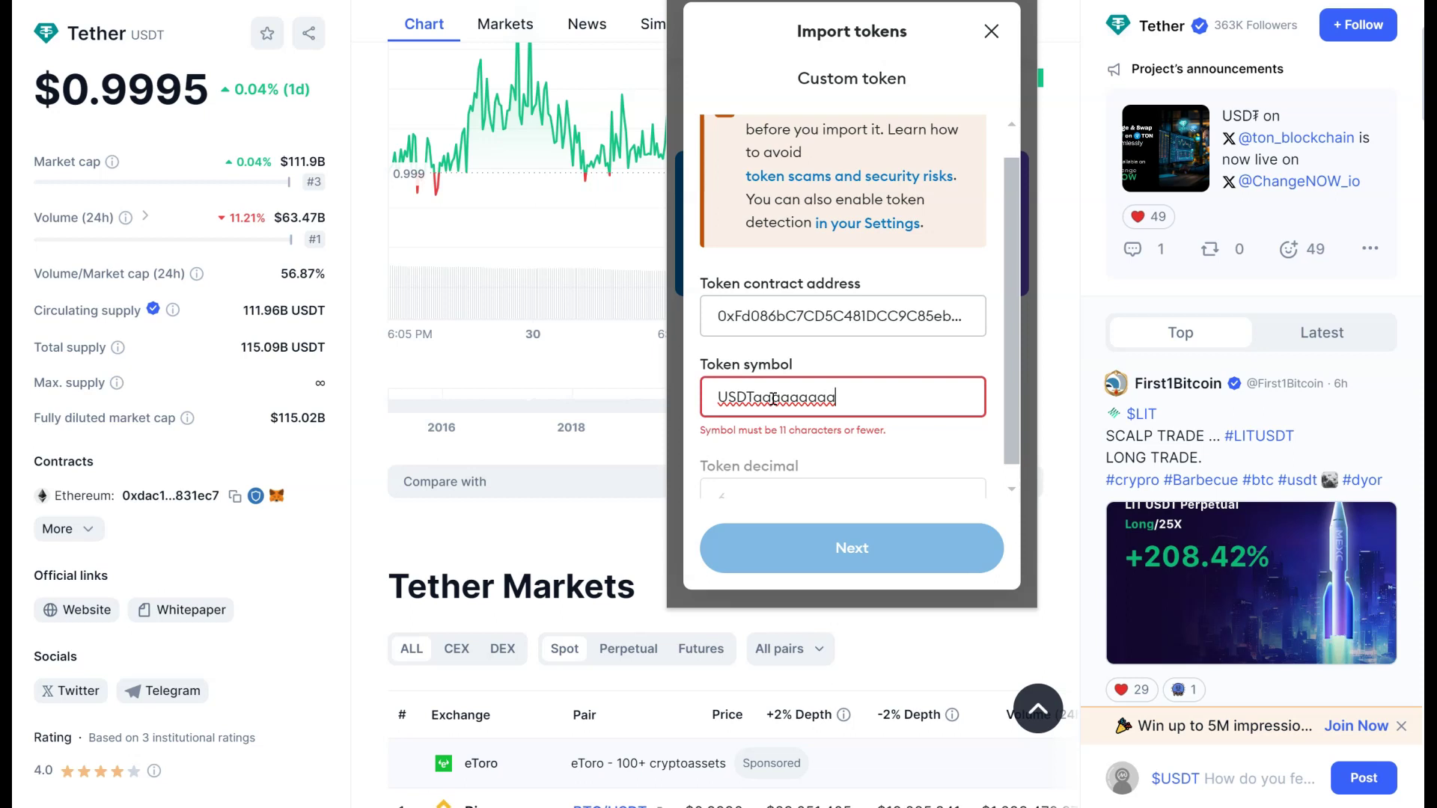
key(BackSpace)
key(BackSpace)
key(BackSpace)
key(BackSpace)
key(BackSpace)
key(BackSpace)
key(BackSpace)
key(BackSpace)
key(BackSpace)
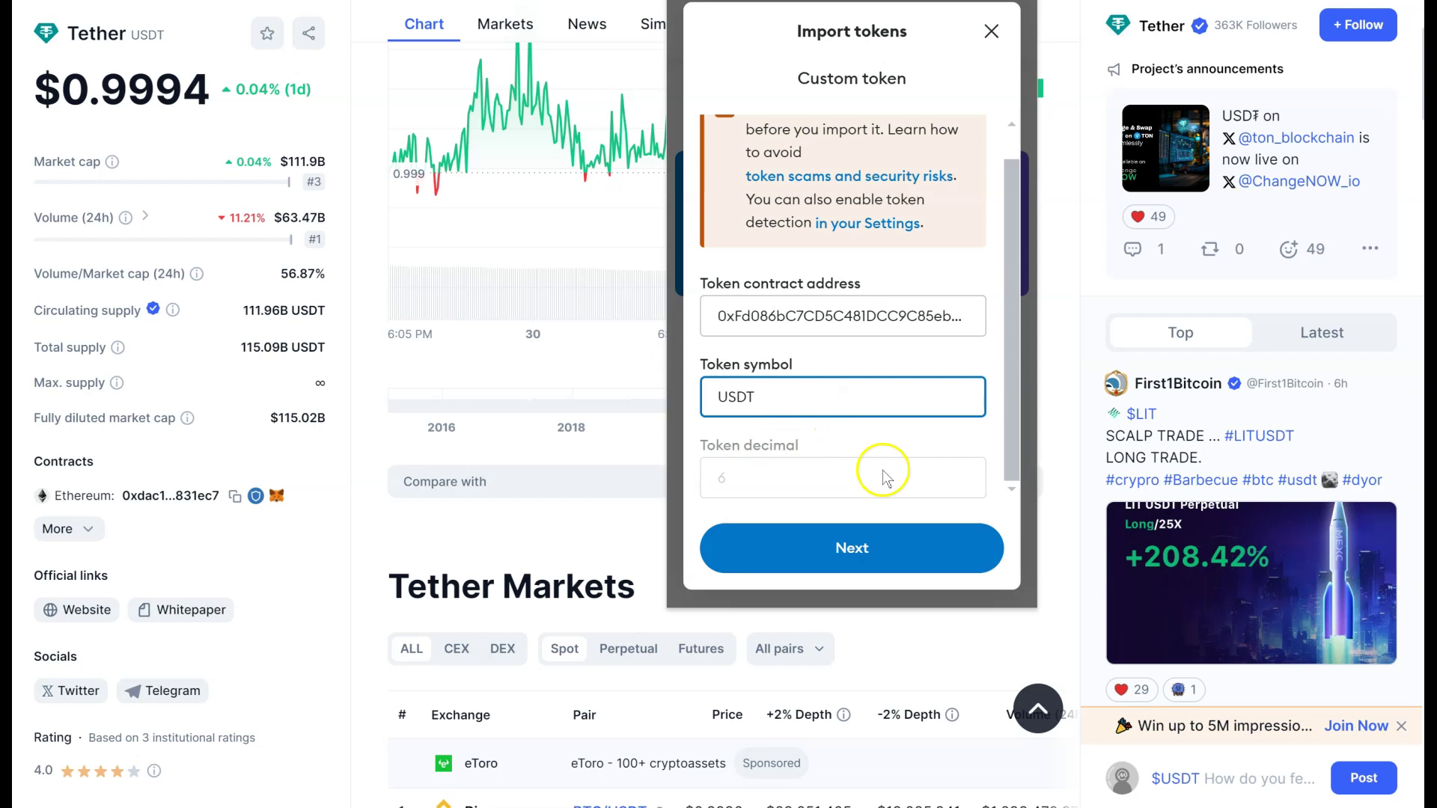
Proceed with the USDT token details and import Tether USD into the wallet
click(857, 549)
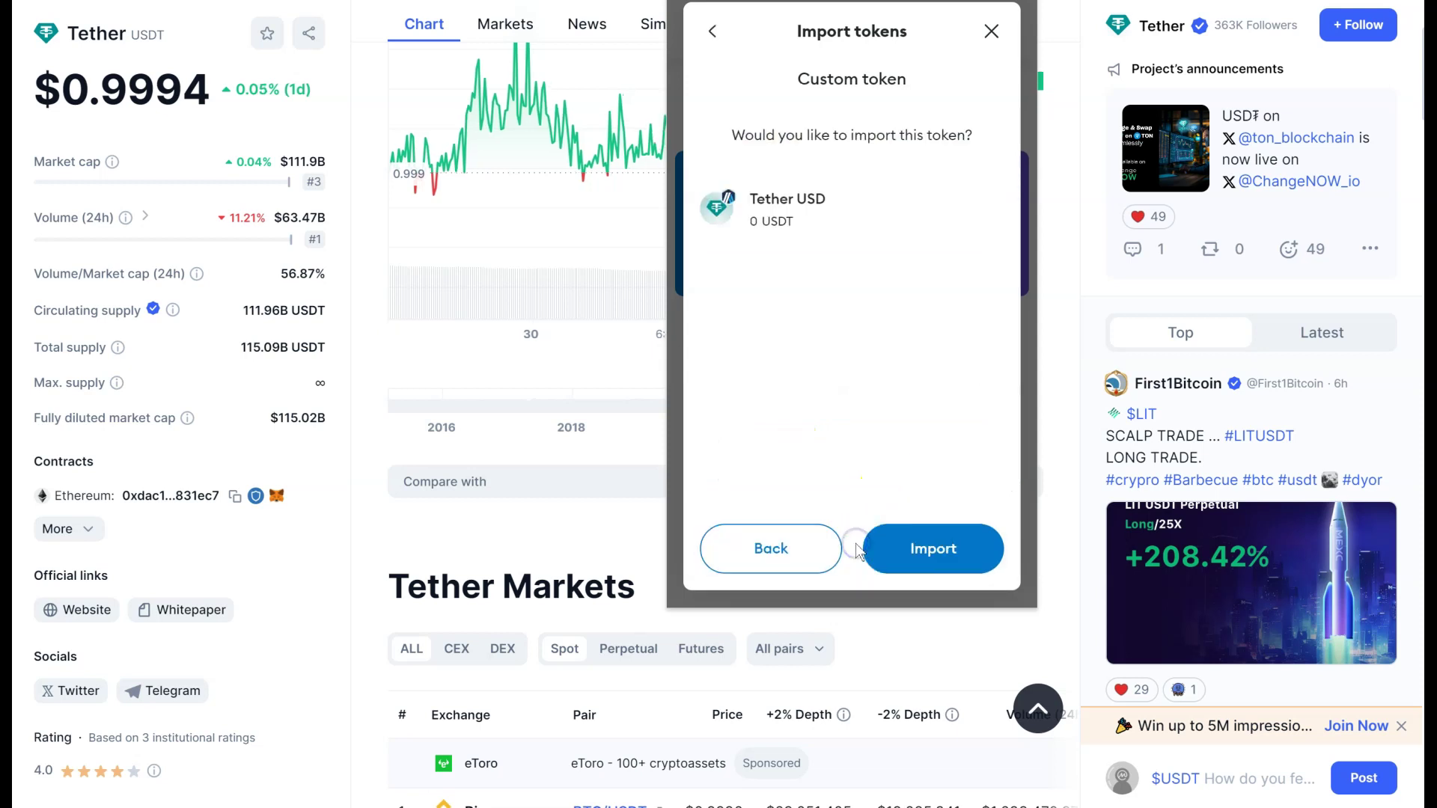
click(945, 552)
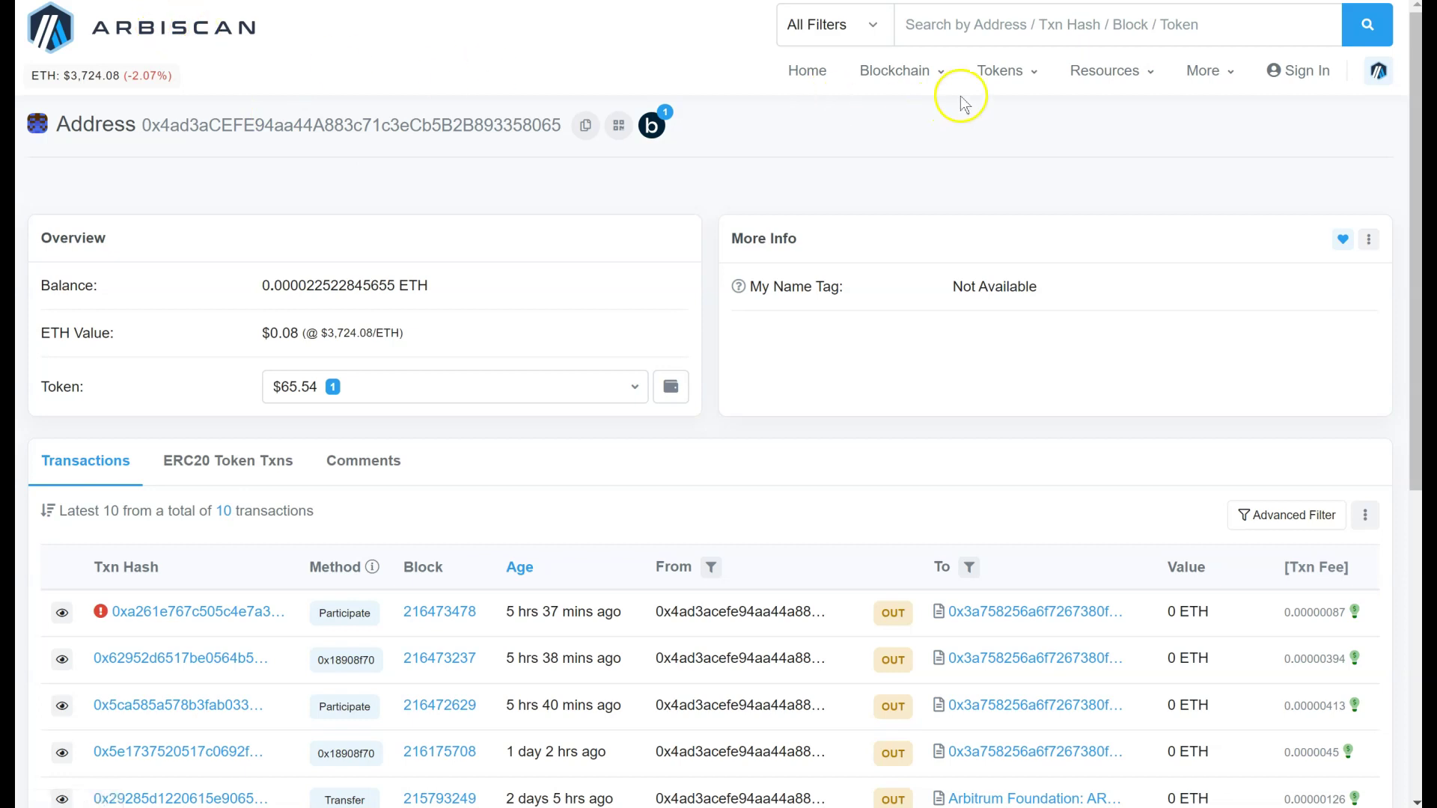
In Arbiscan, look up contract 0xFd086bC7CD5C481DCC9C85ebE478A1C0b69FCbb9 and open its Tether USD (USDT) token tracker page
click(993, 39)
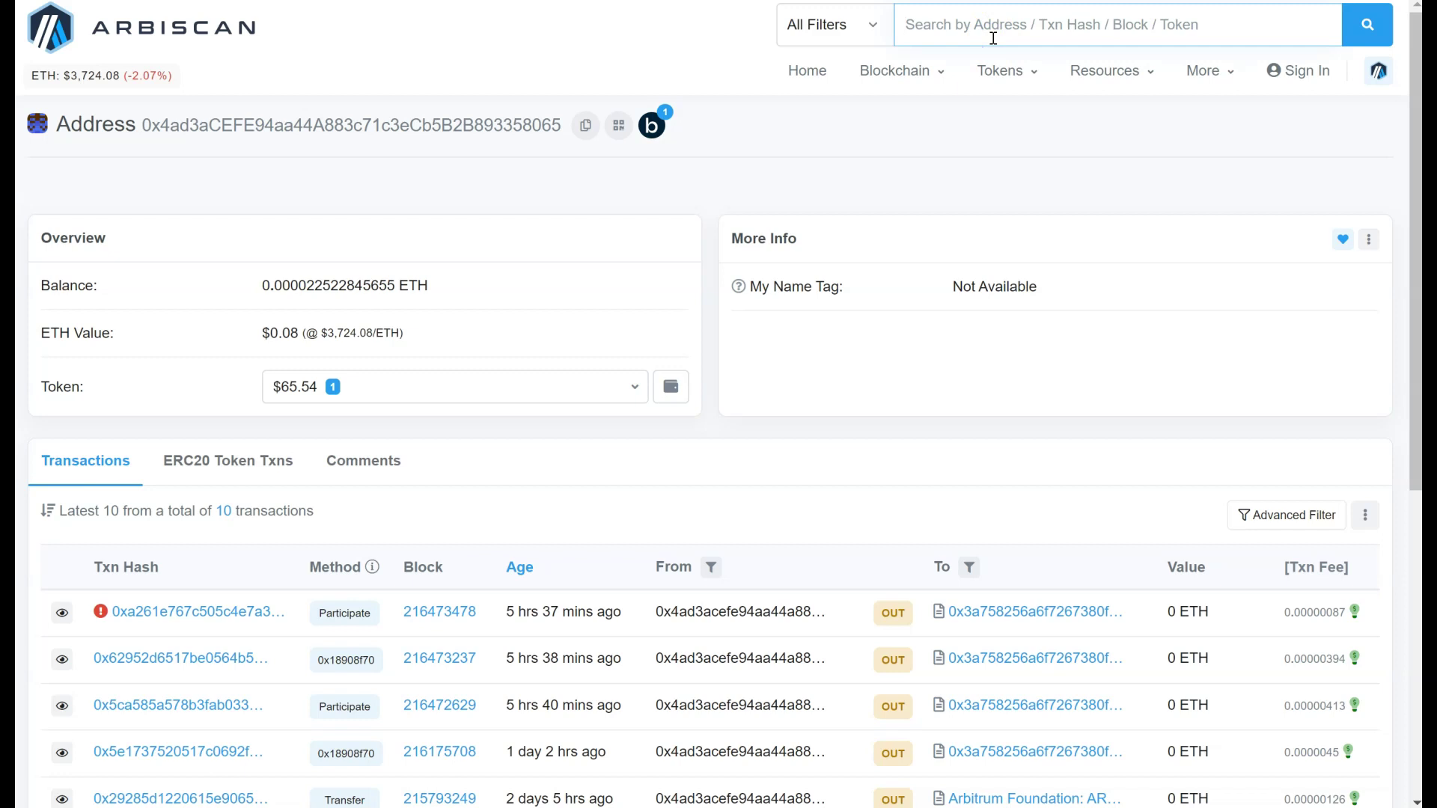
text(0xFd086bC7CD5C481DCC9C85ebE478A1C0b69FCbb9)
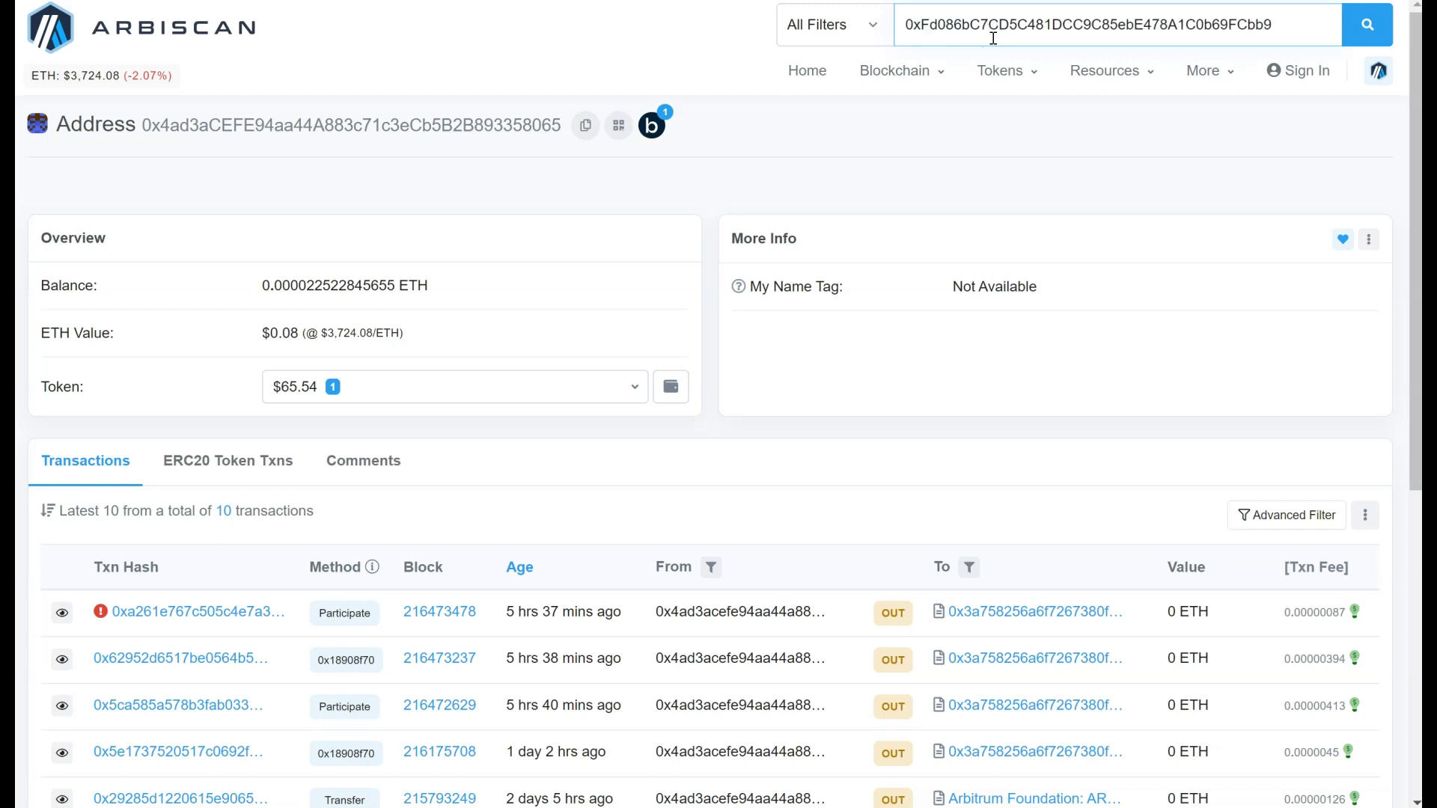
click(1005, 54)
click(1039, 113)
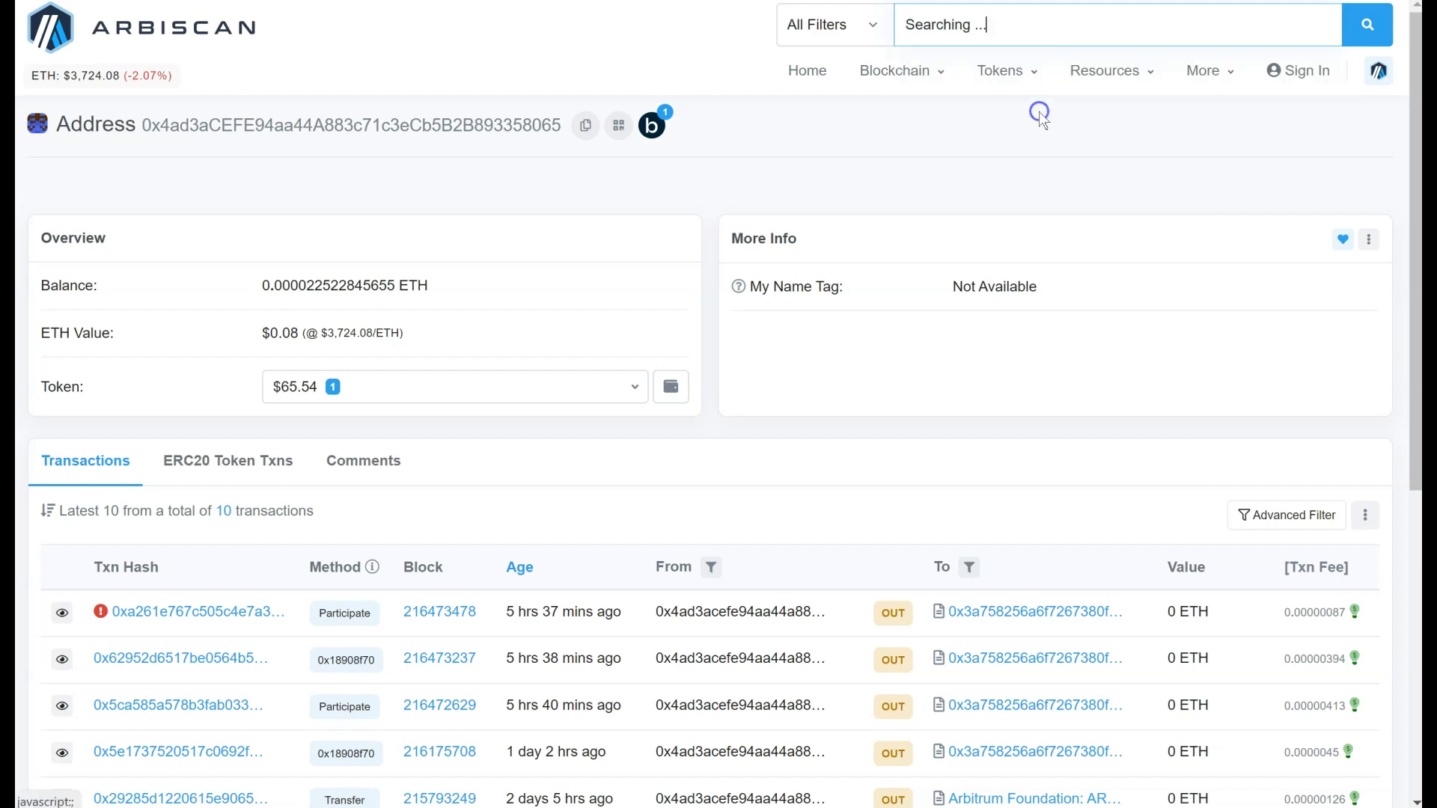
drag(1039, 111, 943, 200)
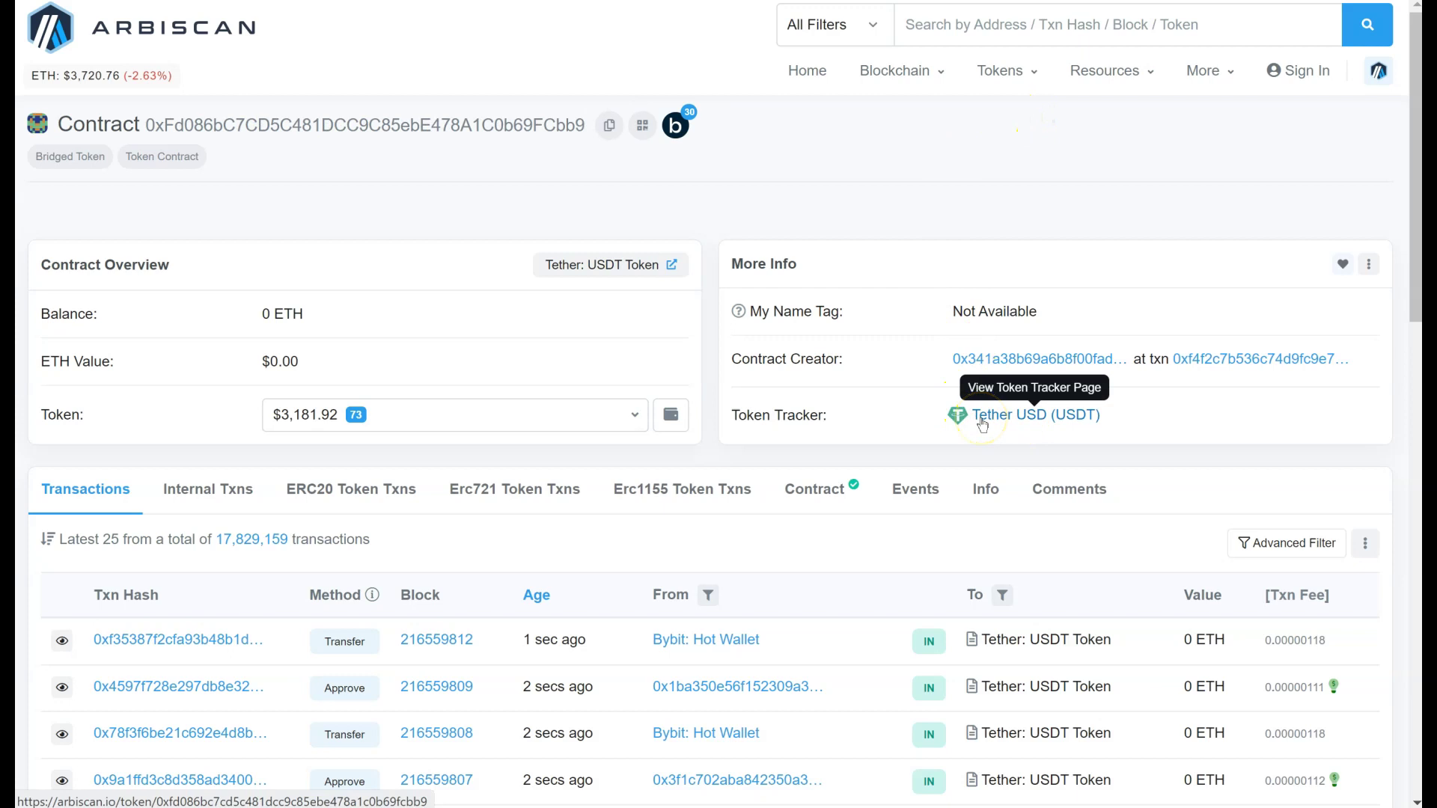
click(1027, 417)
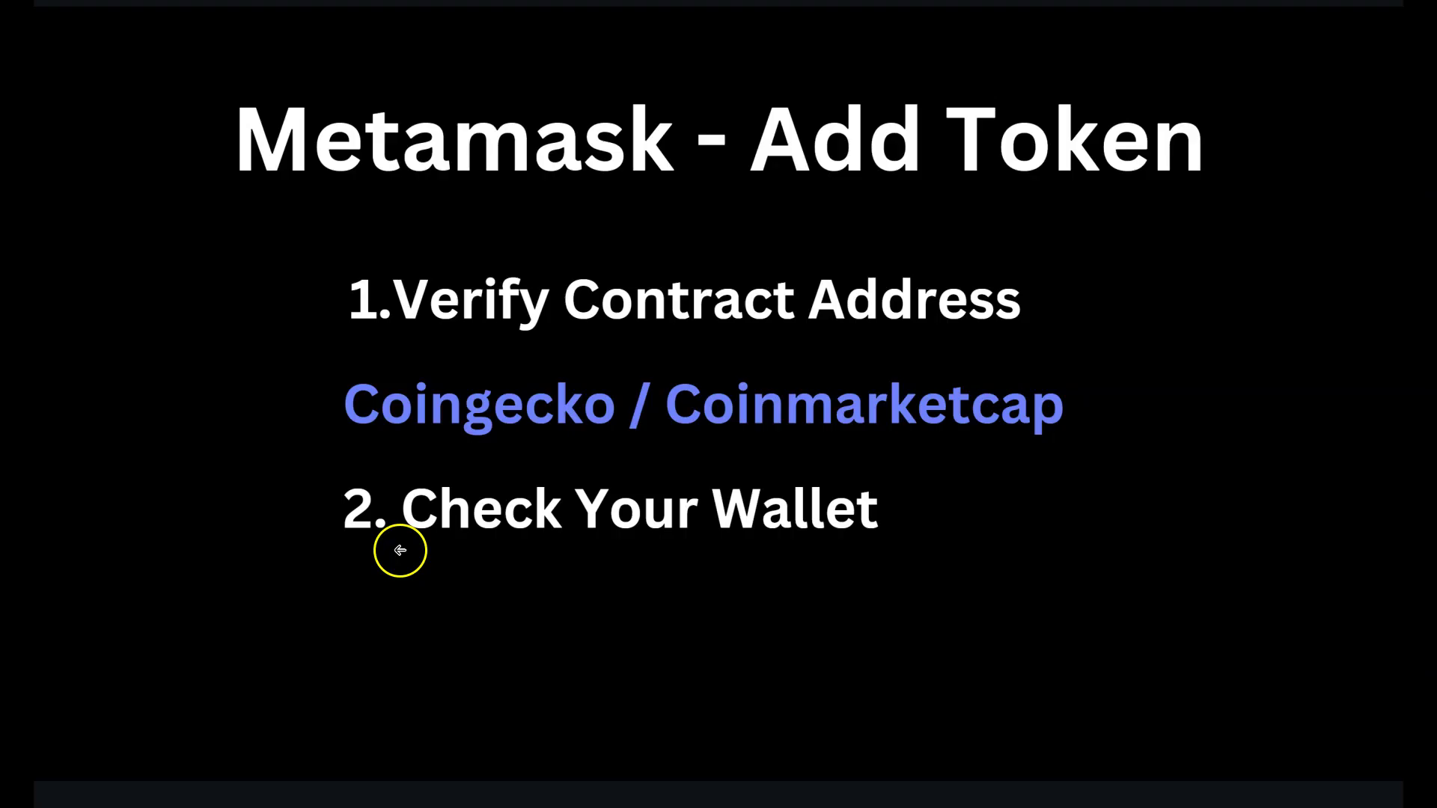
click(398, 551)
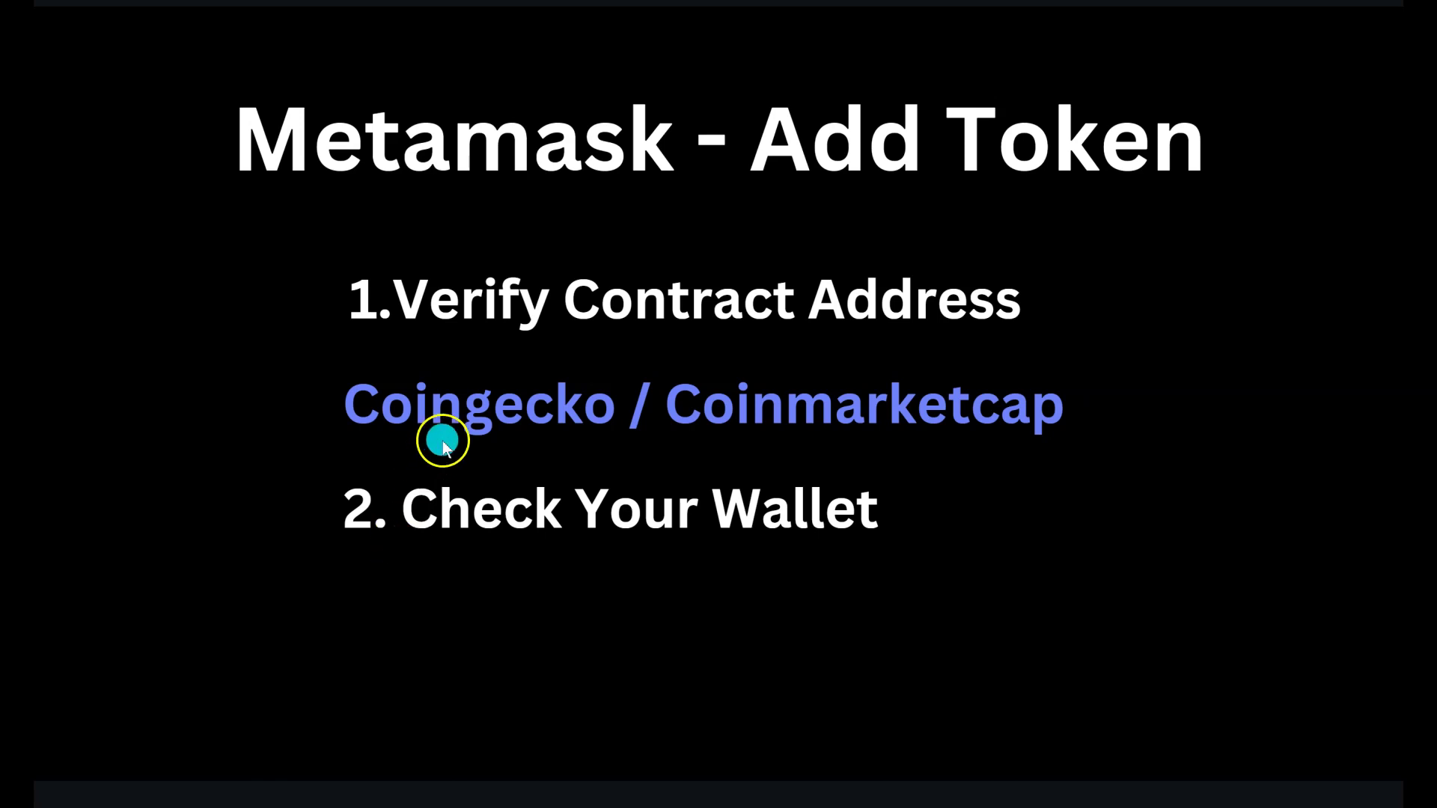
click(690, 415)
click(592, 431)
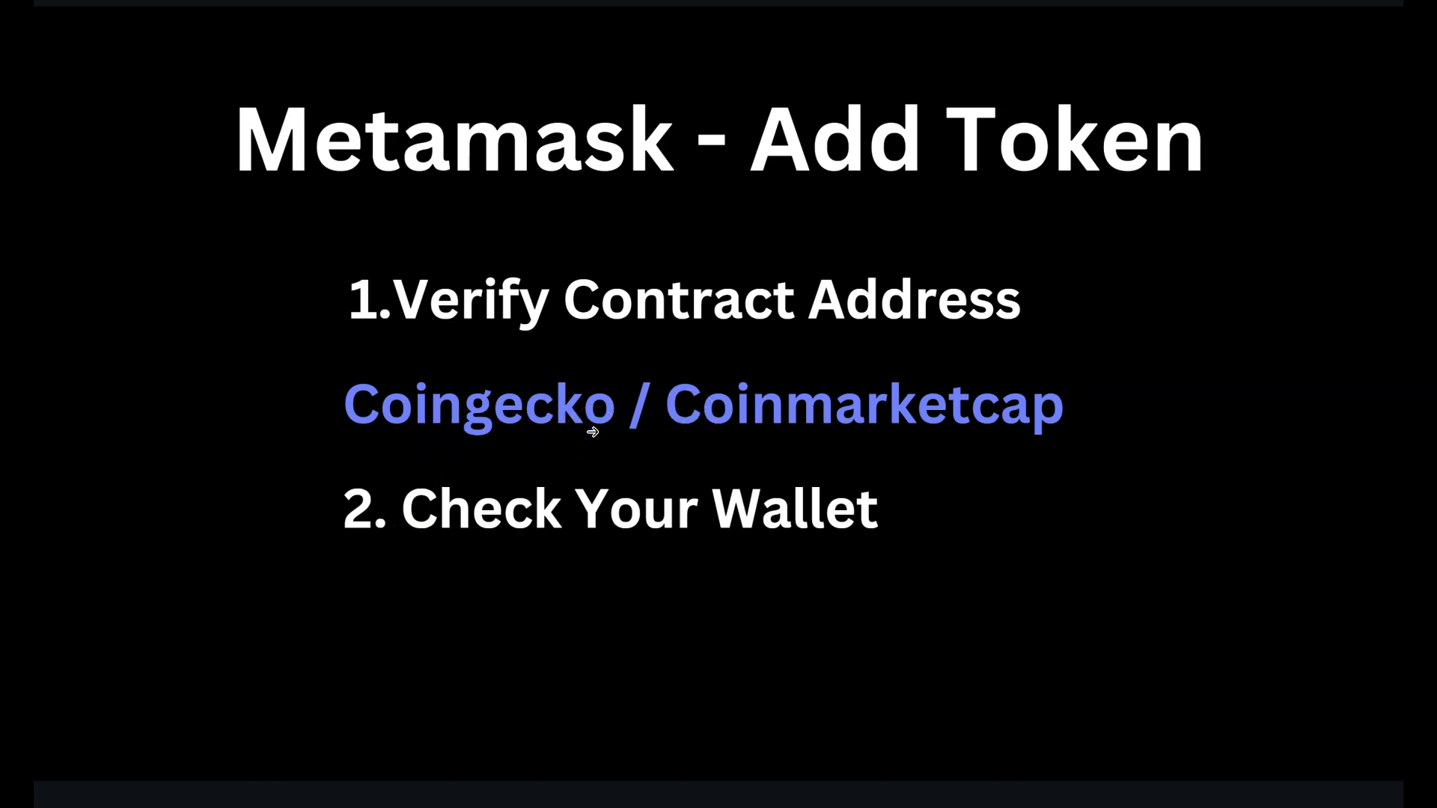
click(505, 321)
click(505, 323)
click(474, 425)
click(453, 516)
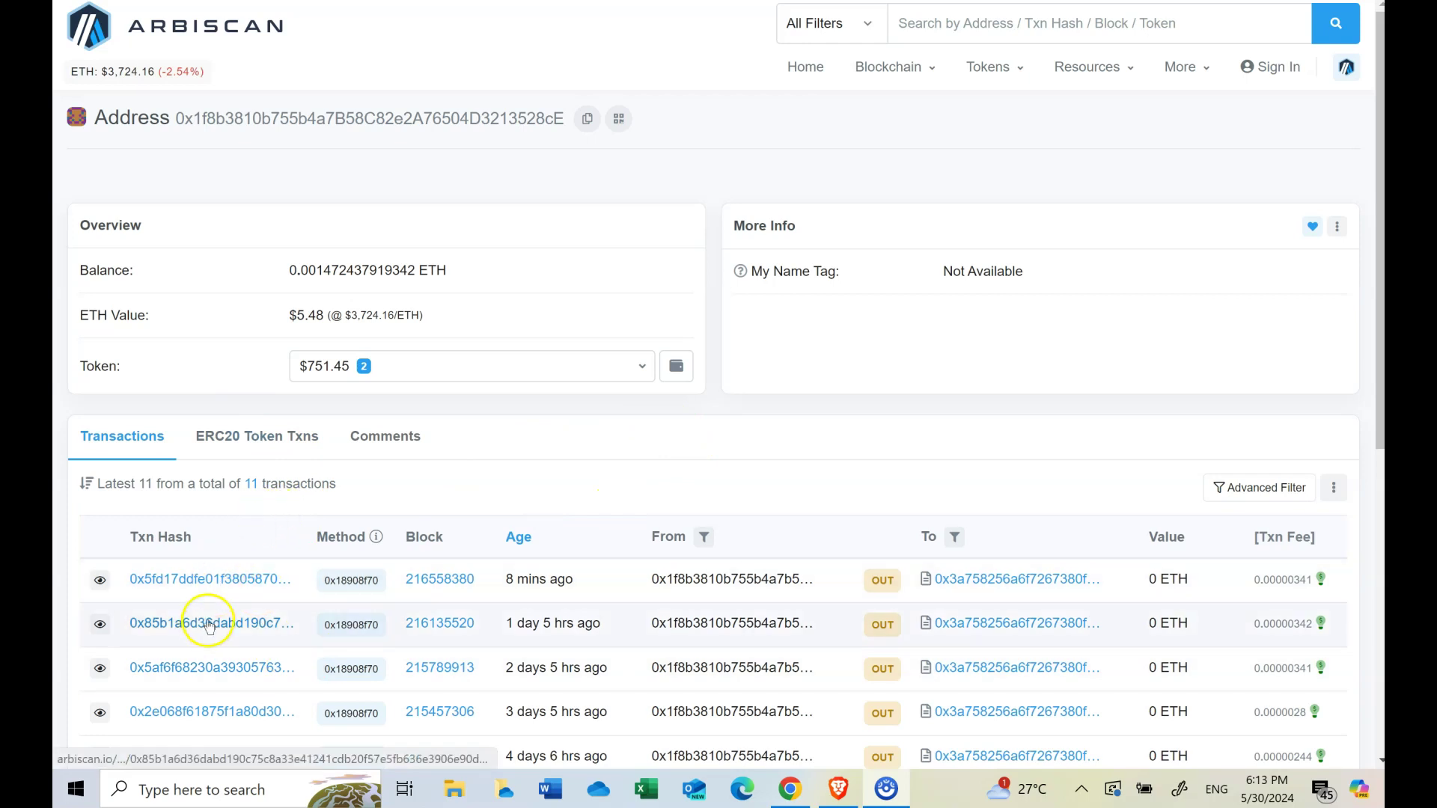
Open the wallet's most recent transaction, check its From field, and open the sender's address page
click(204, 578)
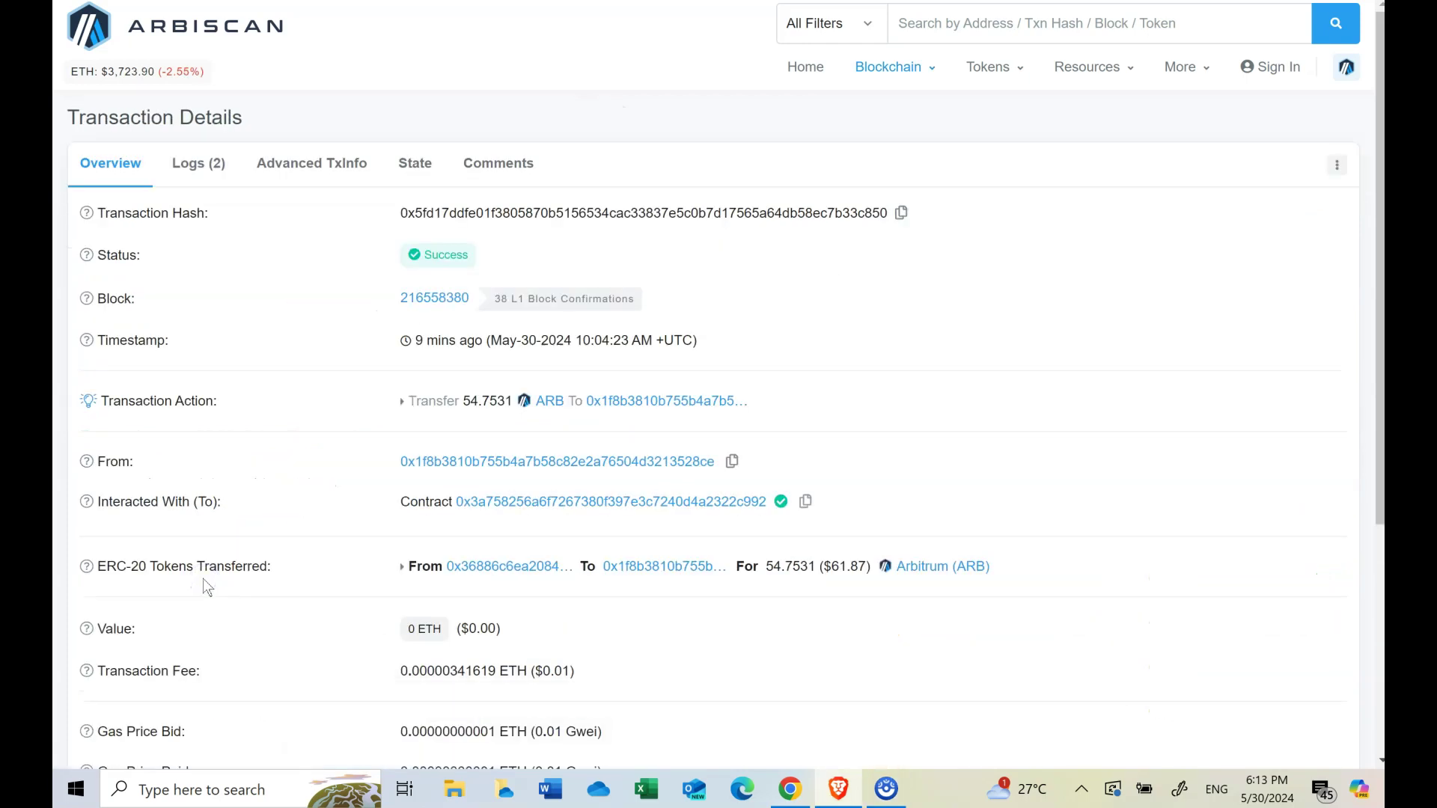
drag(101, 461, 177, 472)
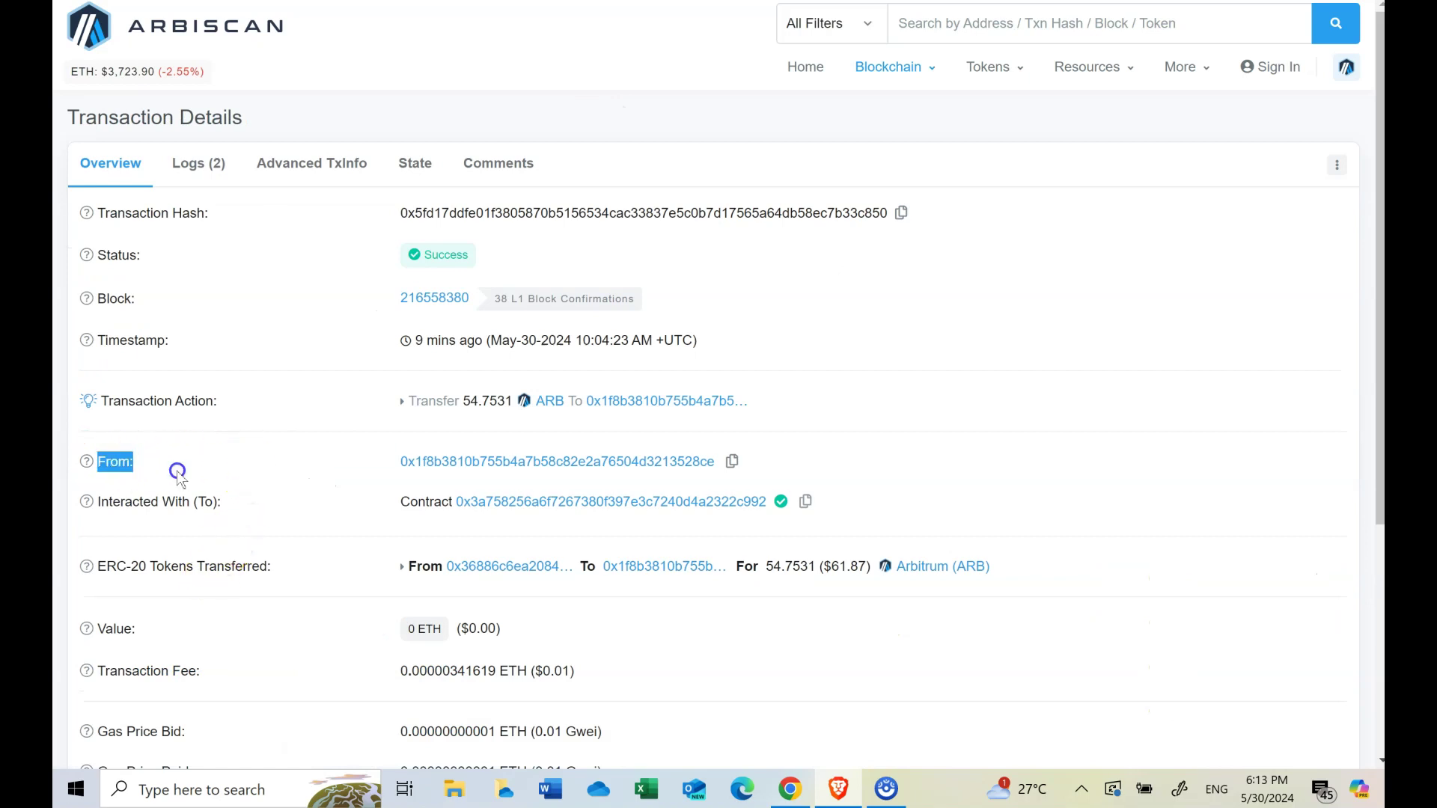
click(441, 462)
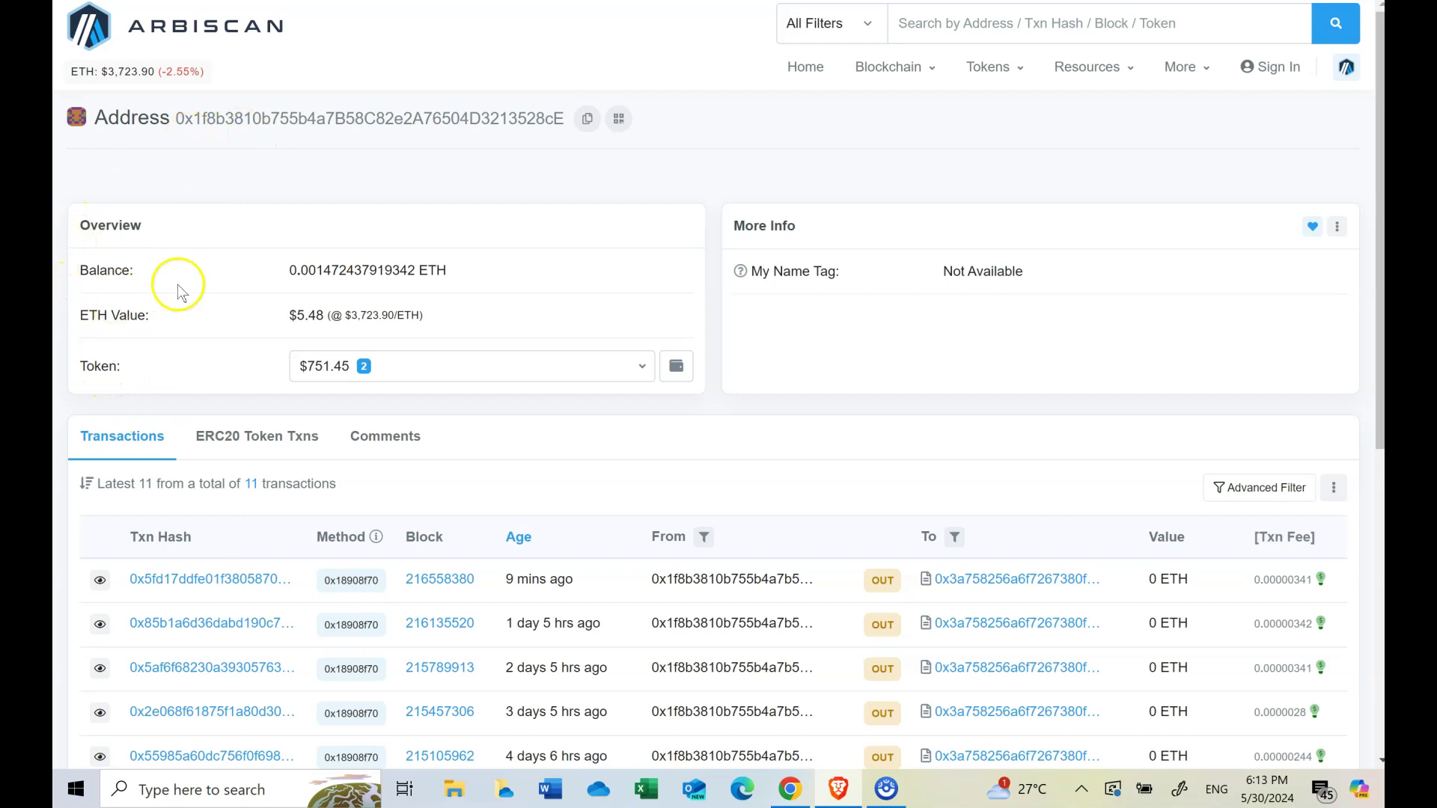
Open the Arbitrum token that has a price from the address's token holdings and copy its contract address
click(677, 366)
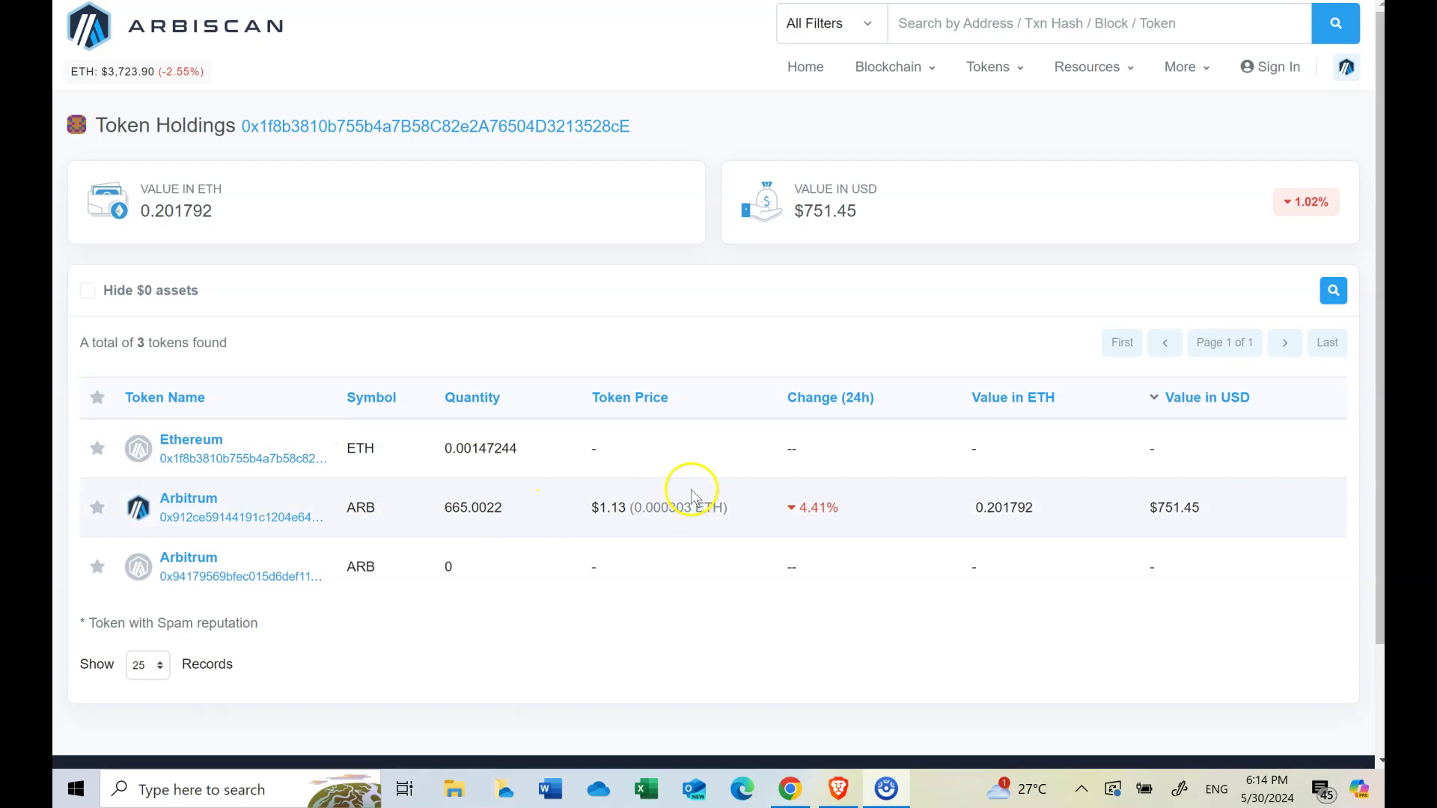
click(212, 500)
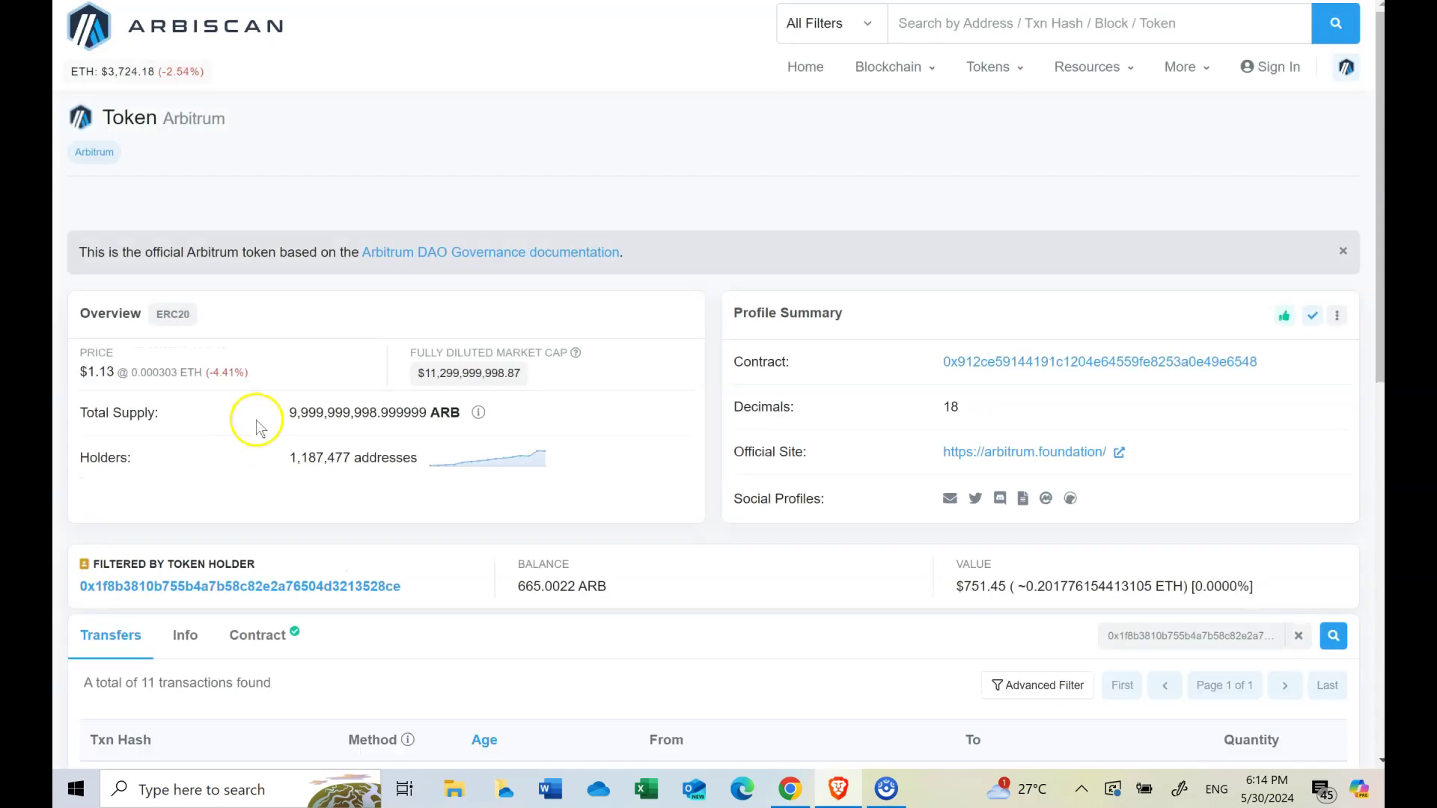
mouse_move(1273, 367)
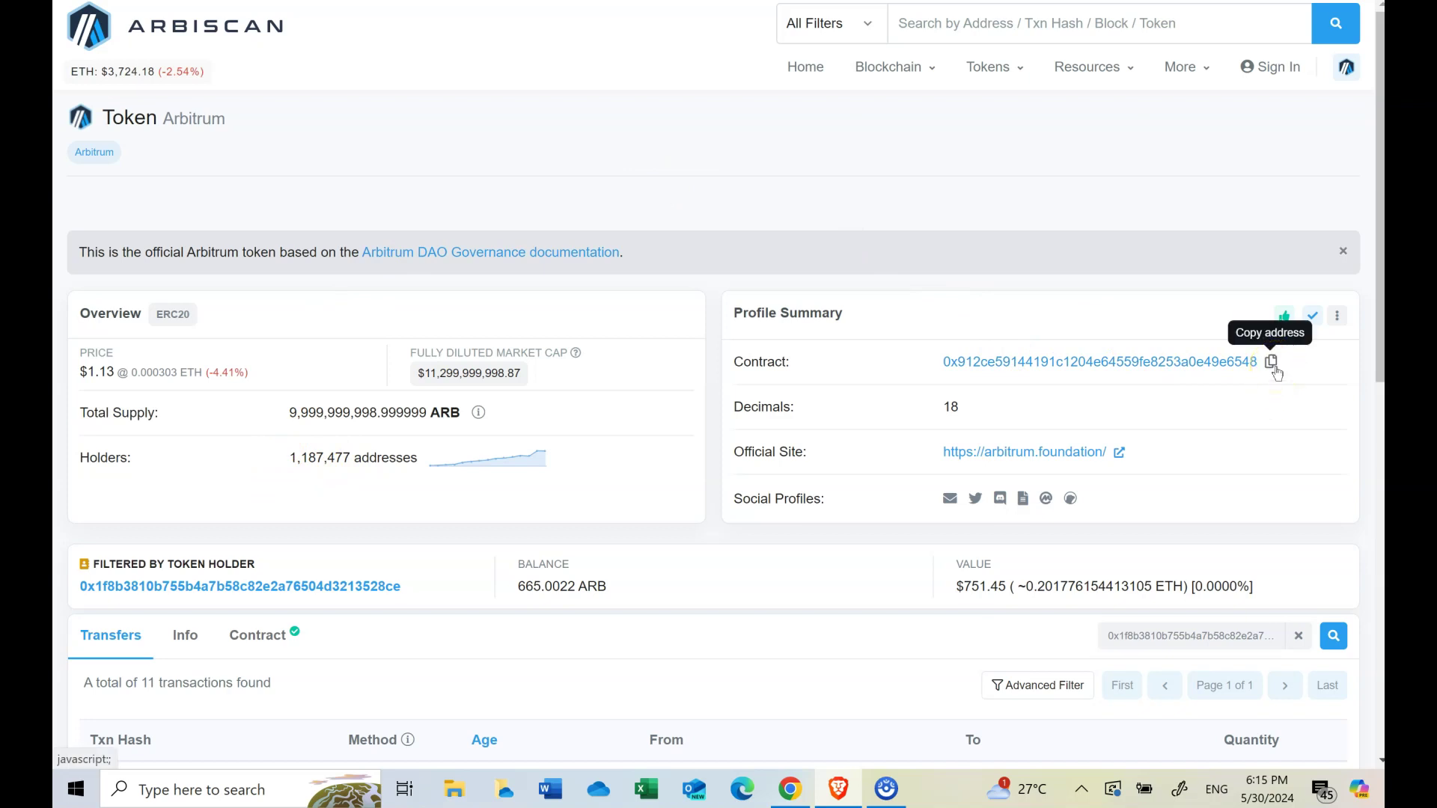
click(1275, 369)
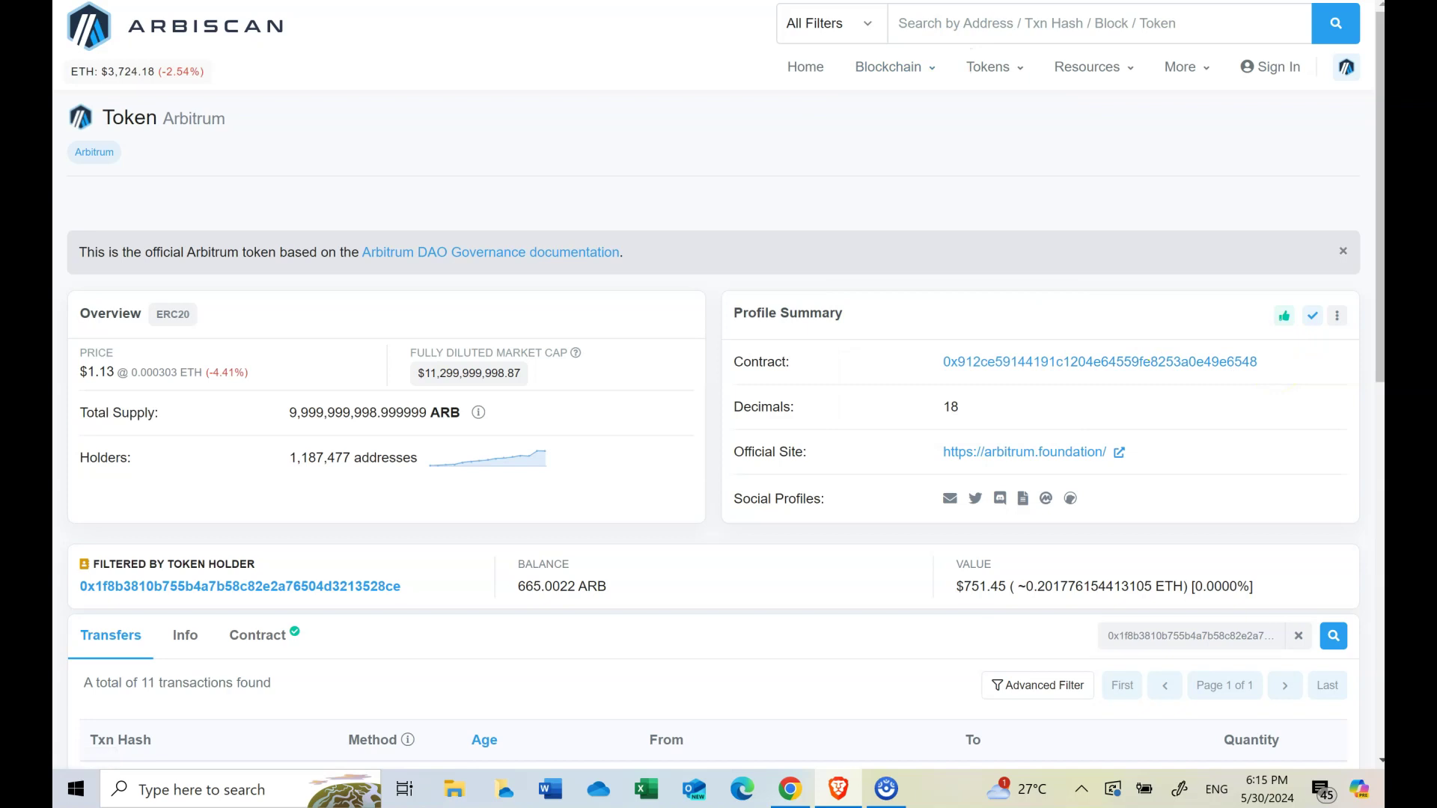
In MetaMask, start importing a custom token and paste the copied Arbitrum contract address as its token contract address
key(alt+shift+m)
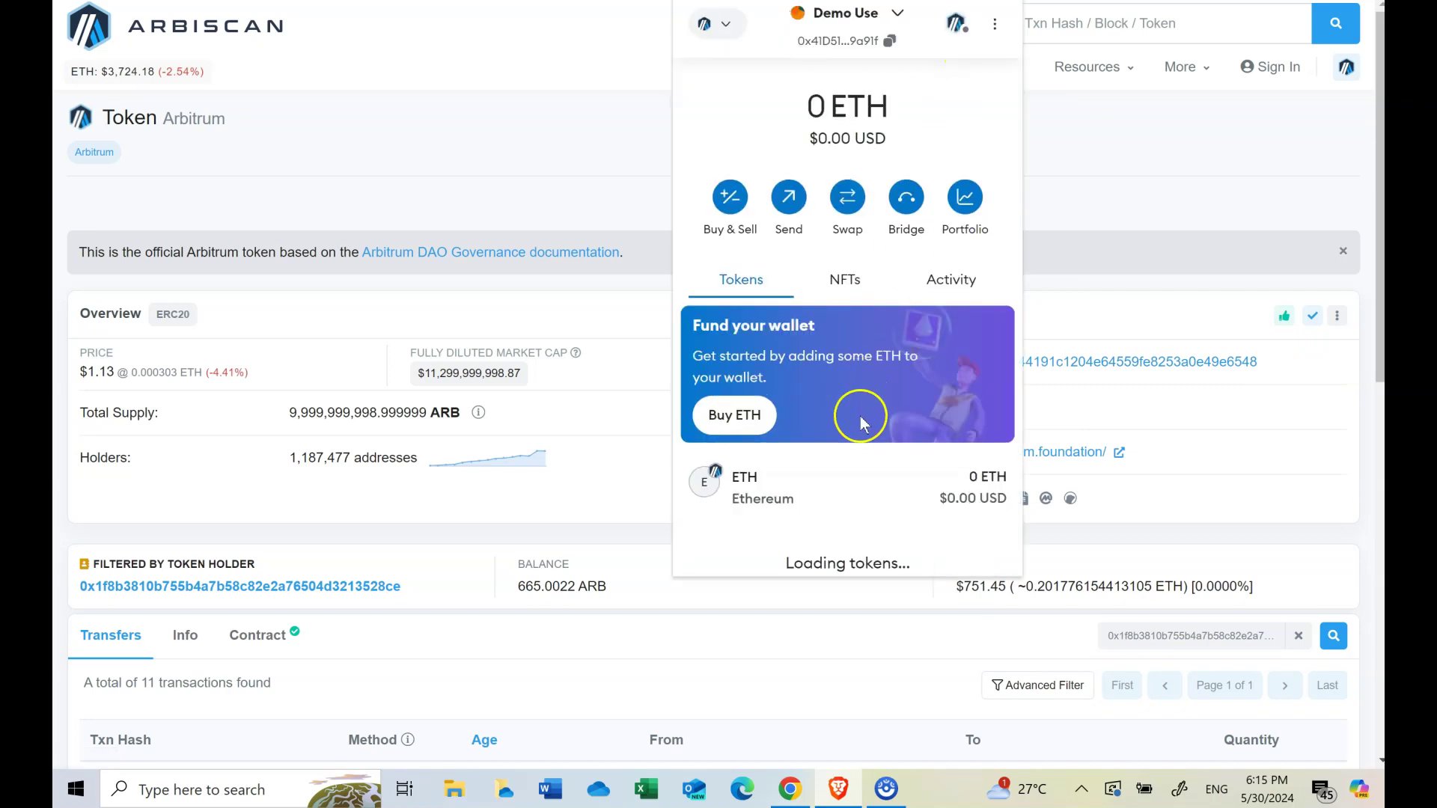
scroll(860, 419, down, 3)
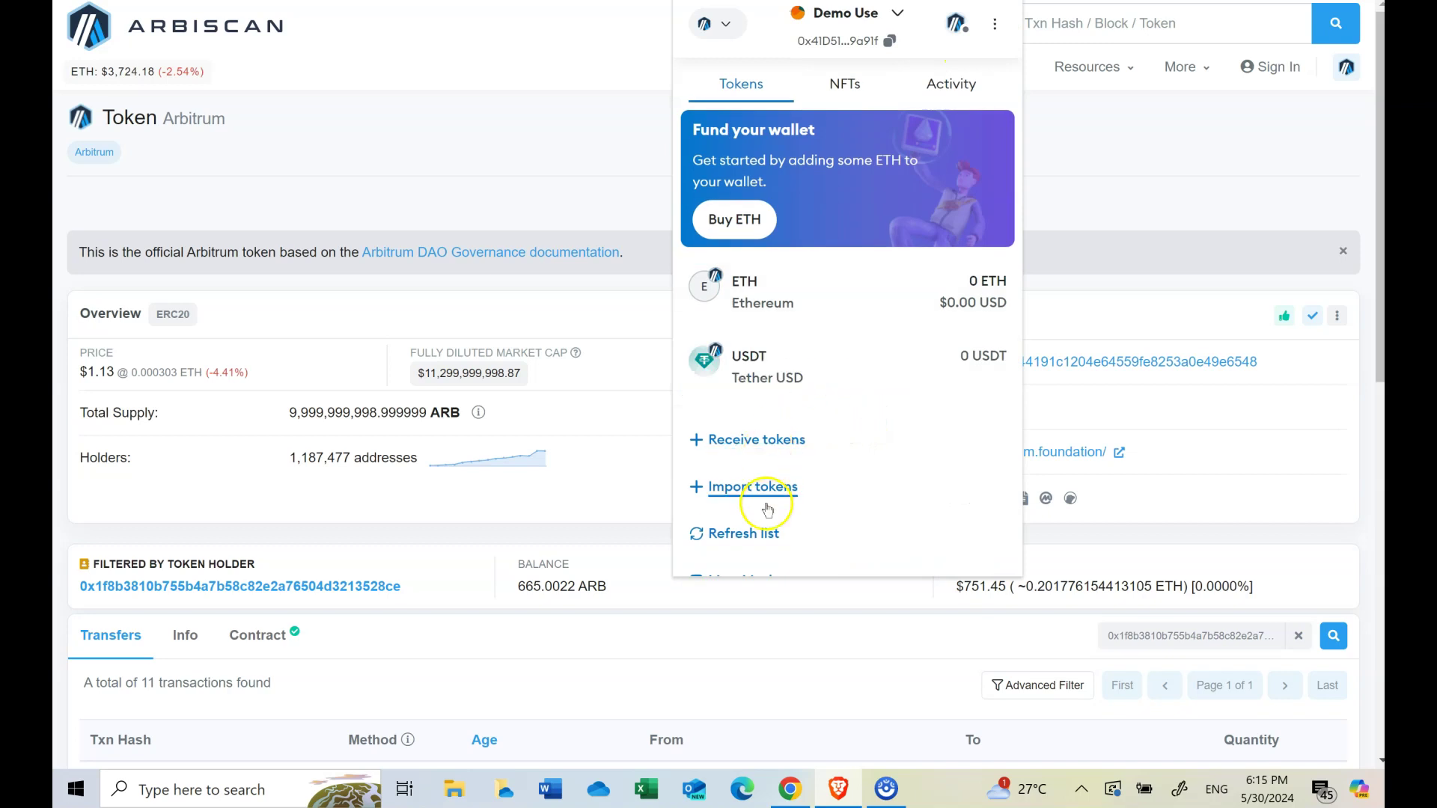
click(762, 488)
click(760, 315)
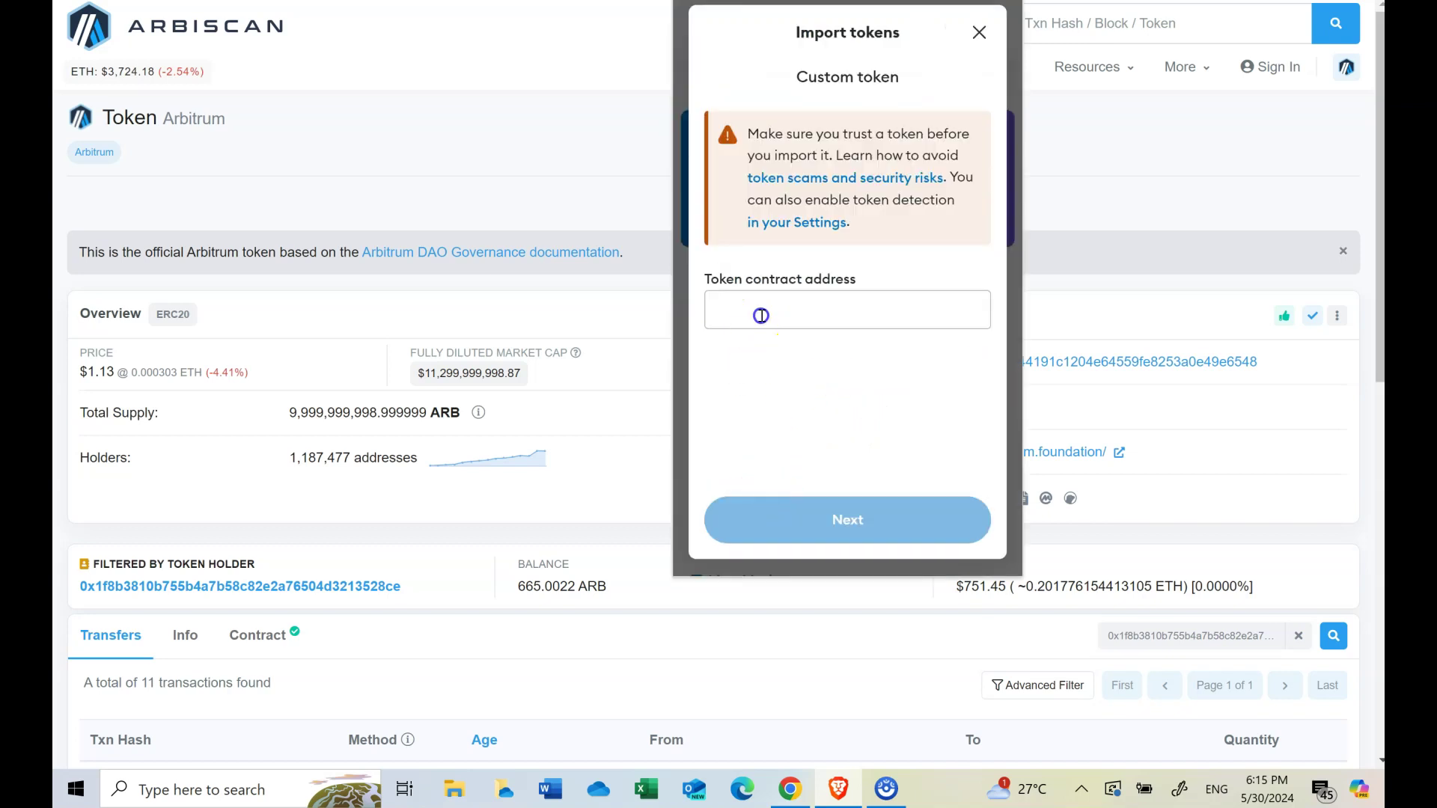
key(ctrl+v)
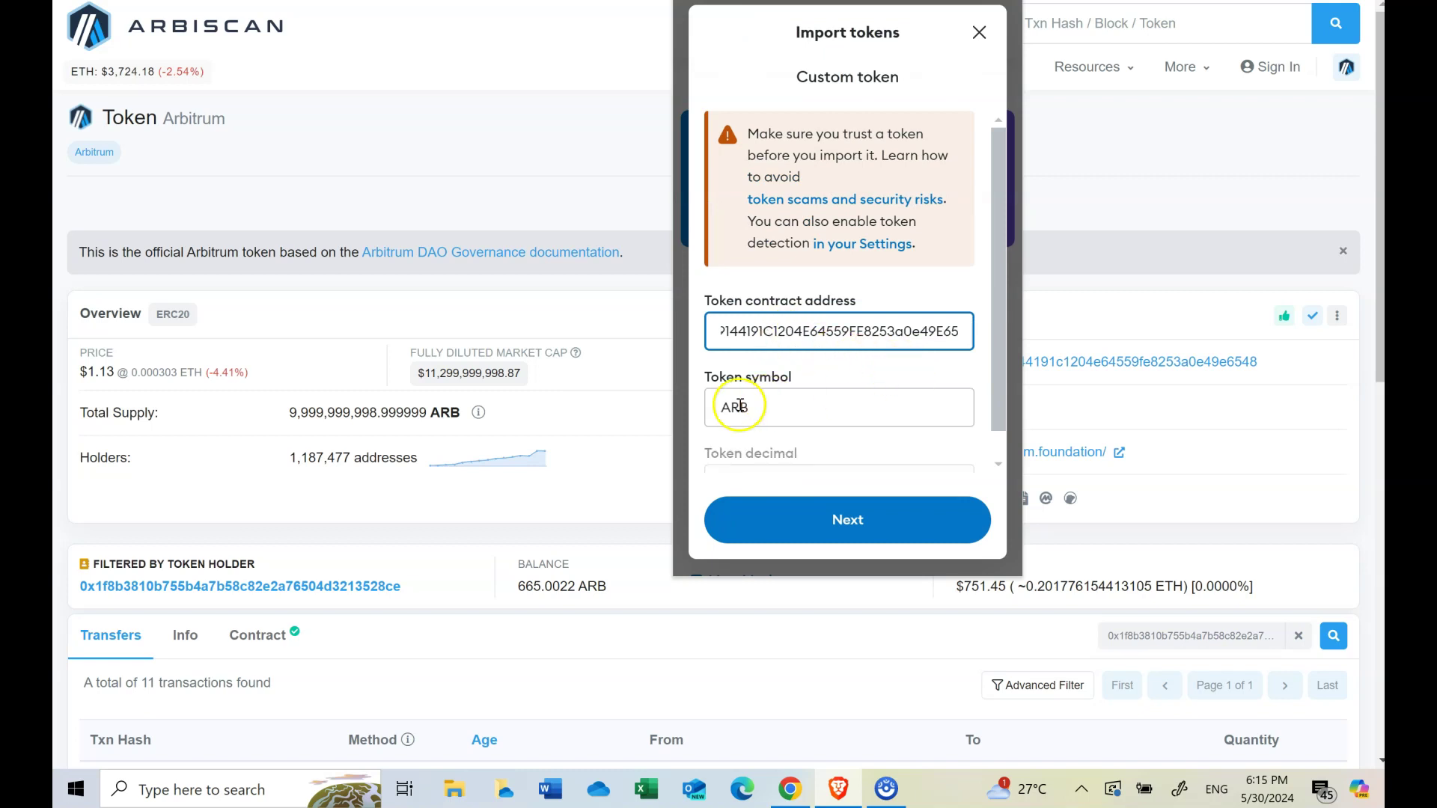
scroll(850, 404, down, 1)
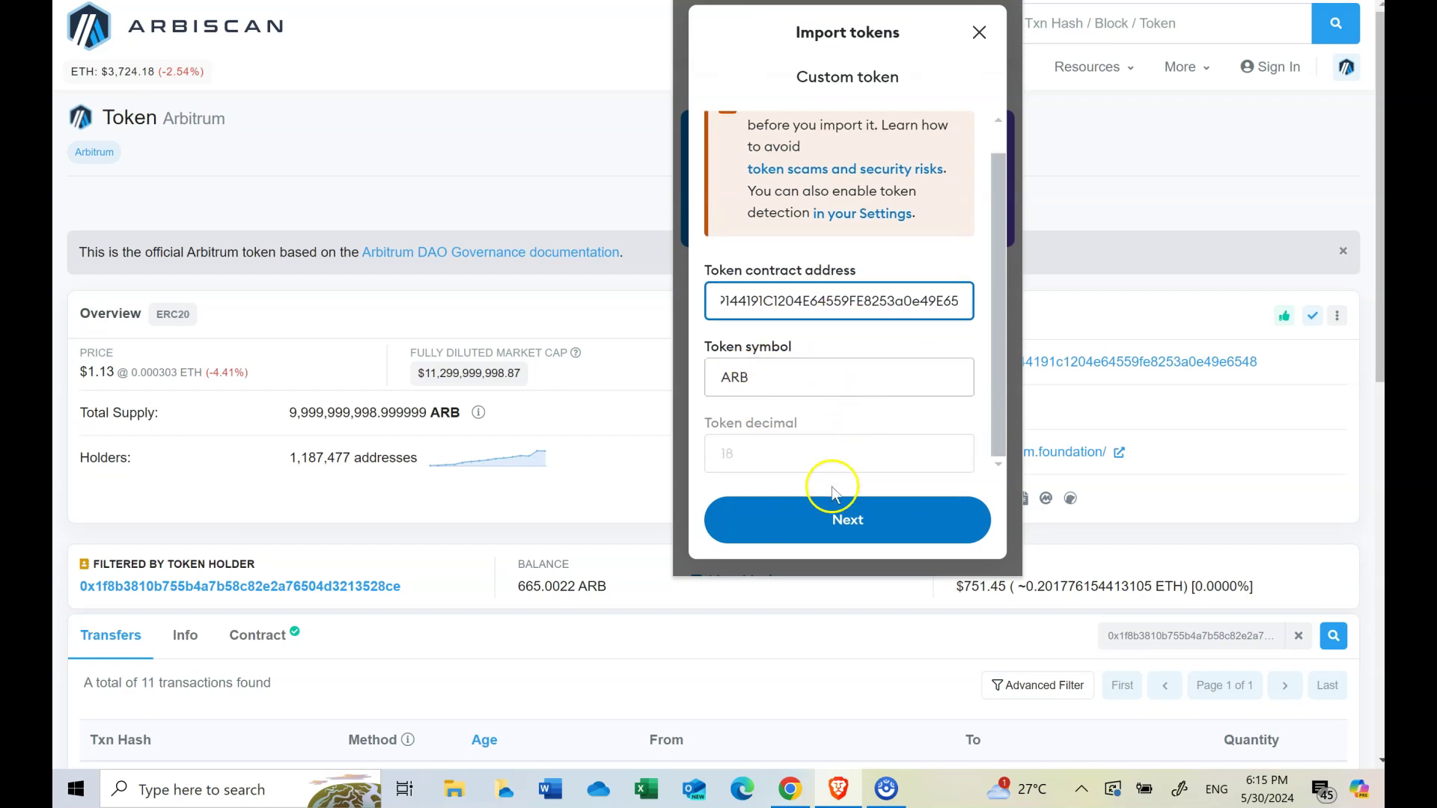
Recheck the ARB token's symbol and decimal details, and import Arbitrum into the wallet
click(837, 524)
click(770, 517)
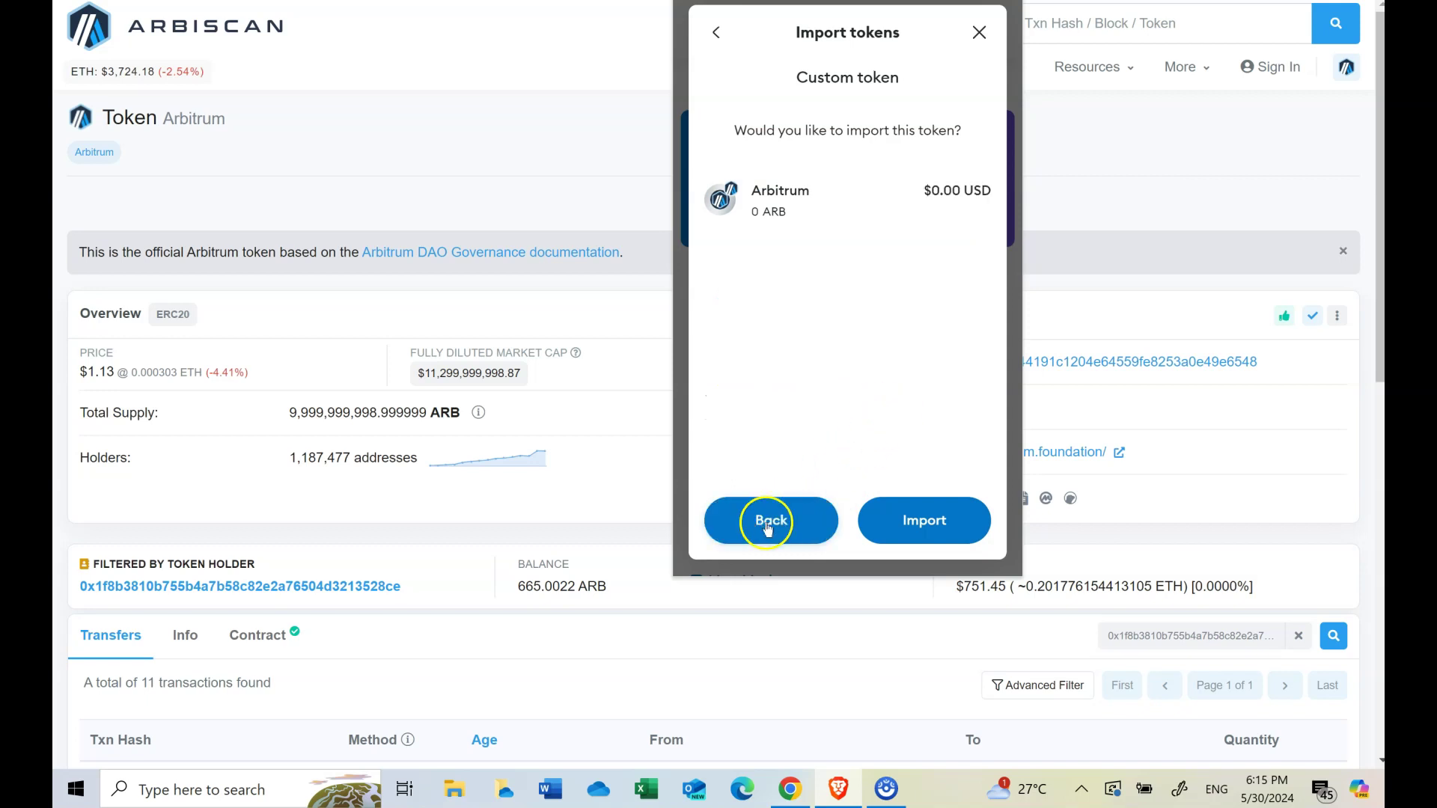
scroll(783, 436, down, 1)
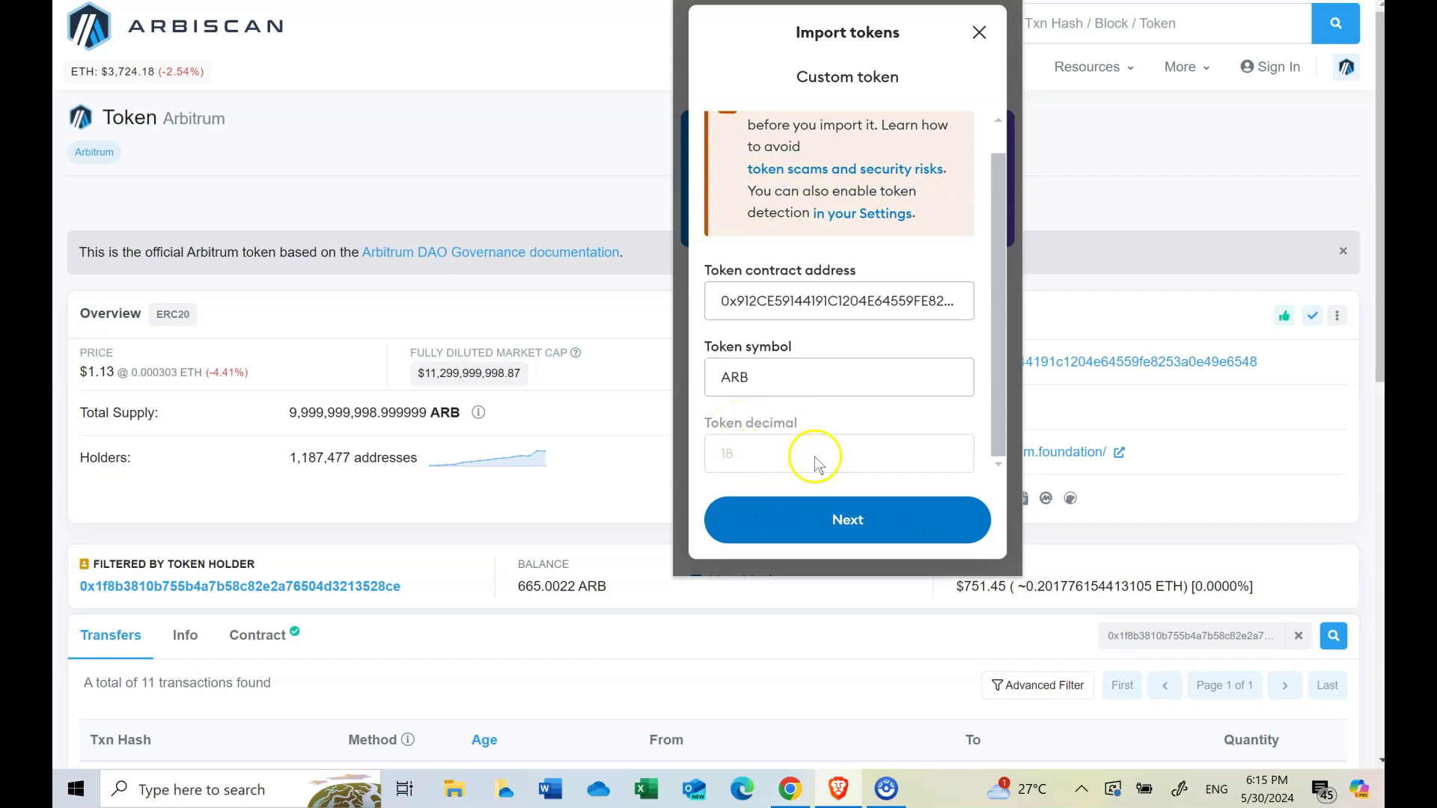
click(846, 534)
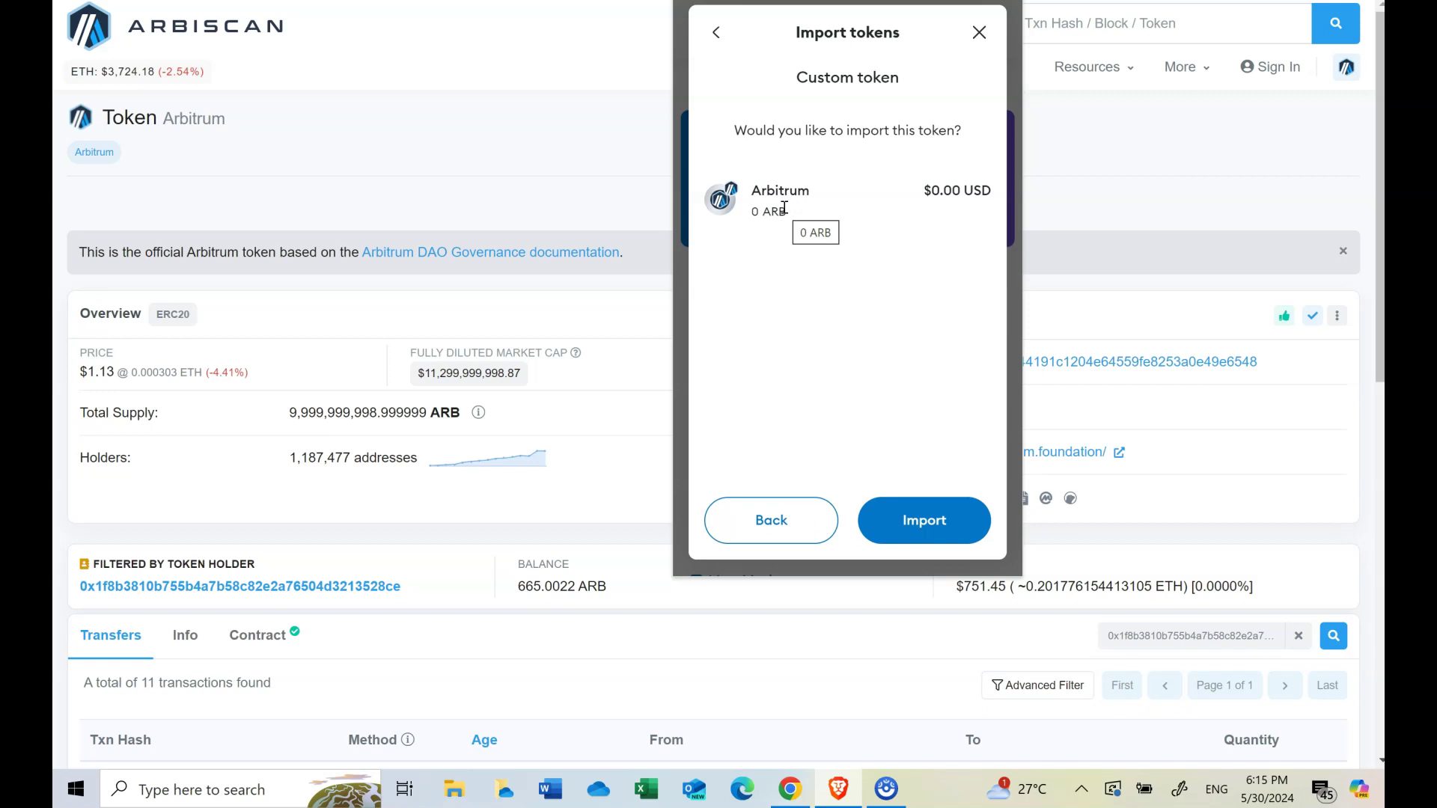
click(912, 517)
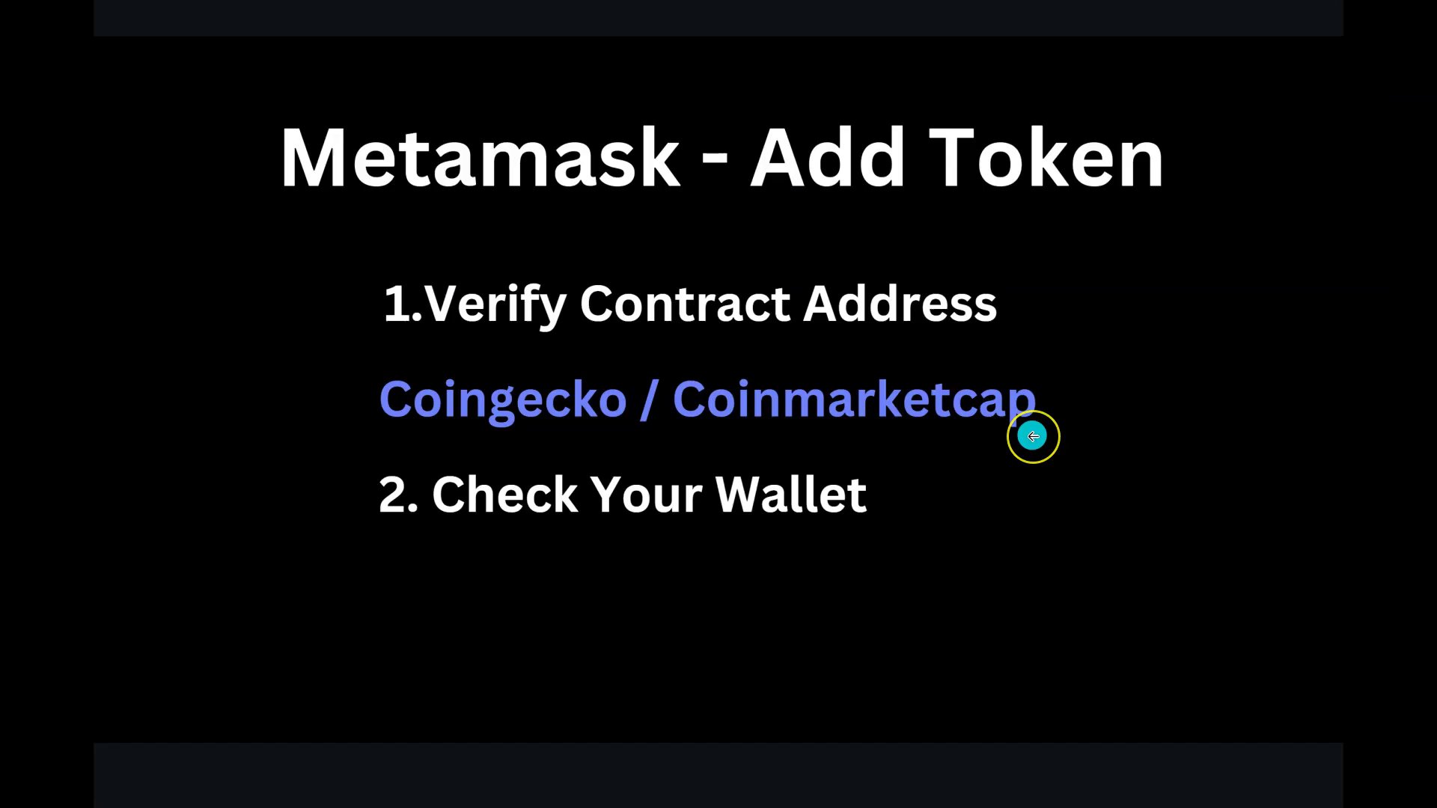
click(1023, 442)
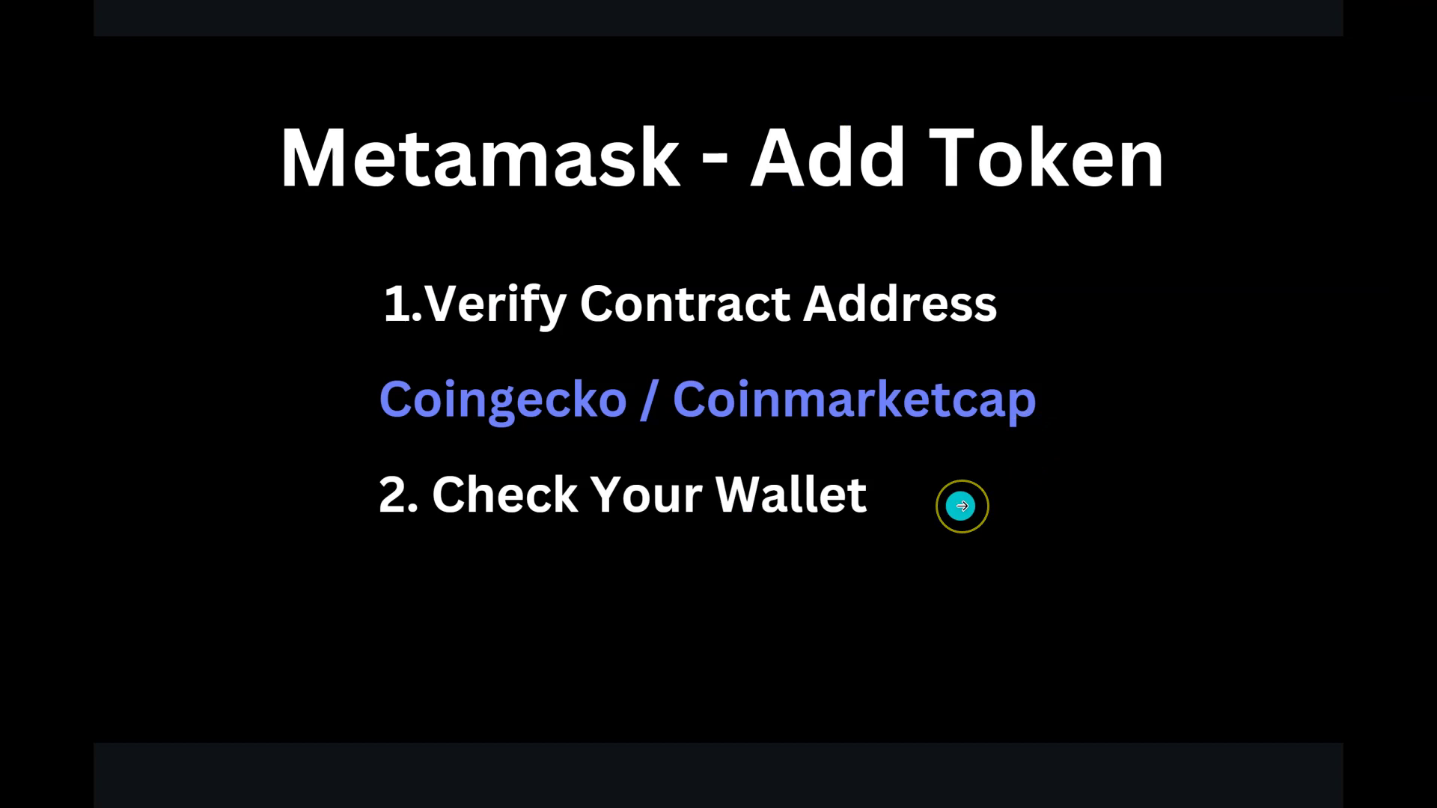
click(962, 506)
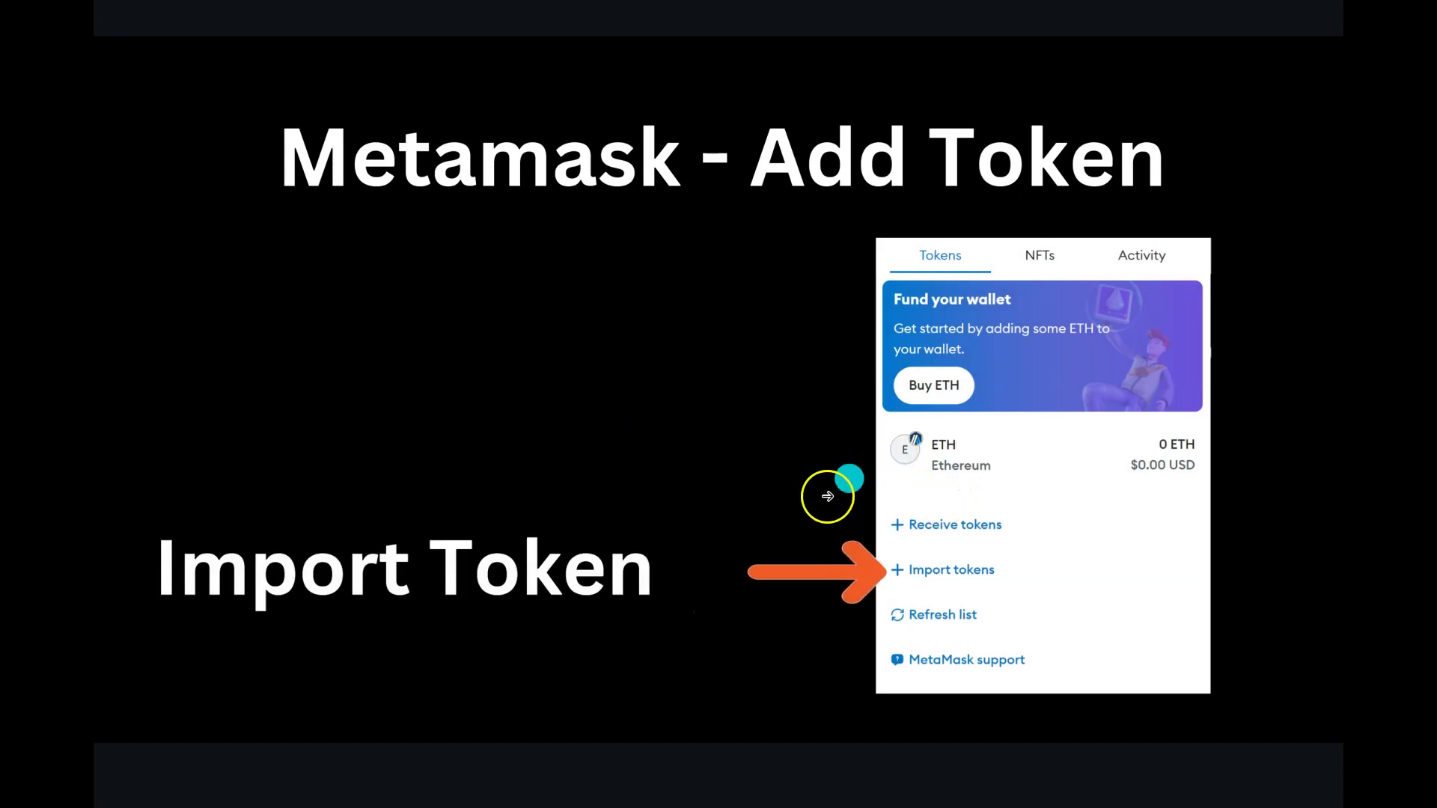
click(777, 450)
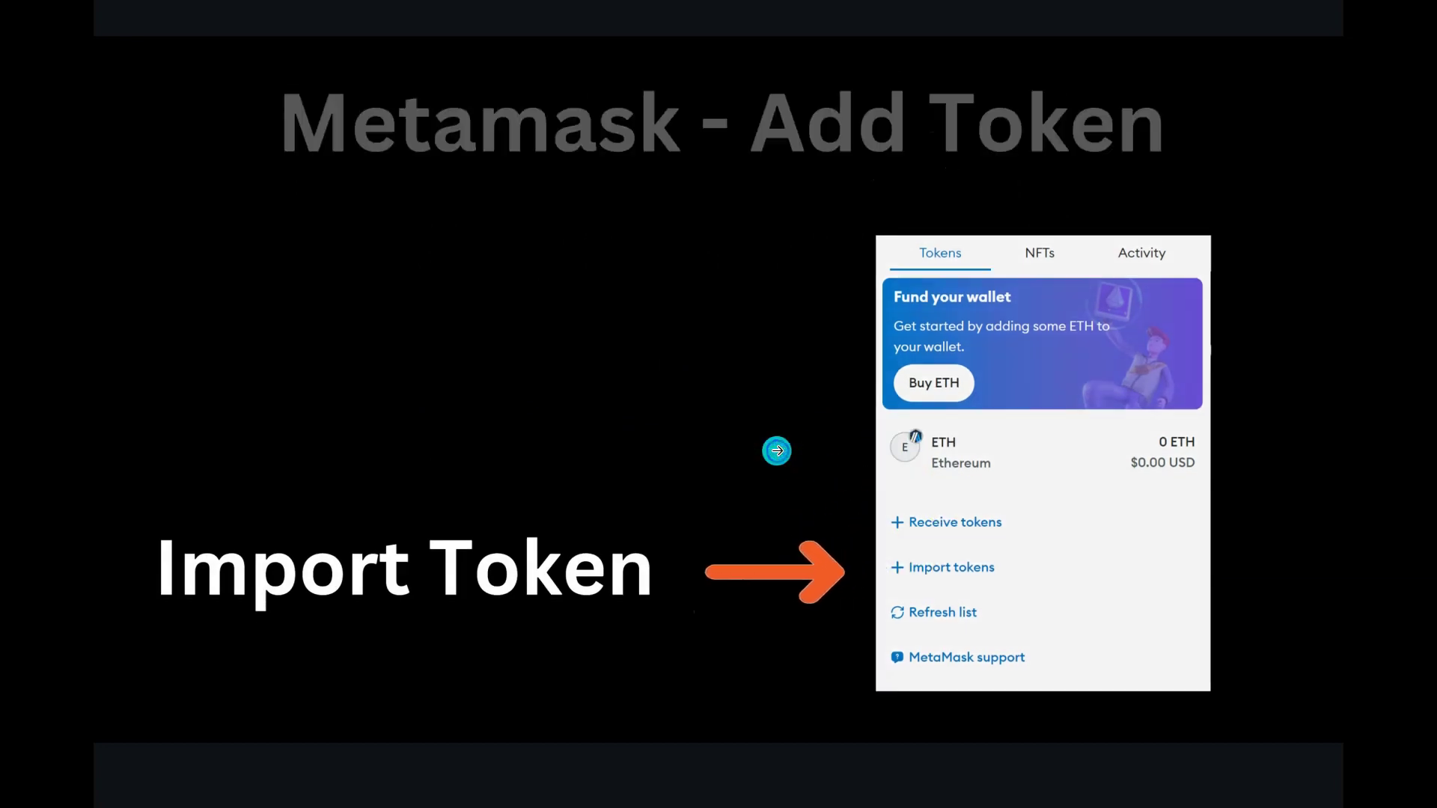
click(865, 491)
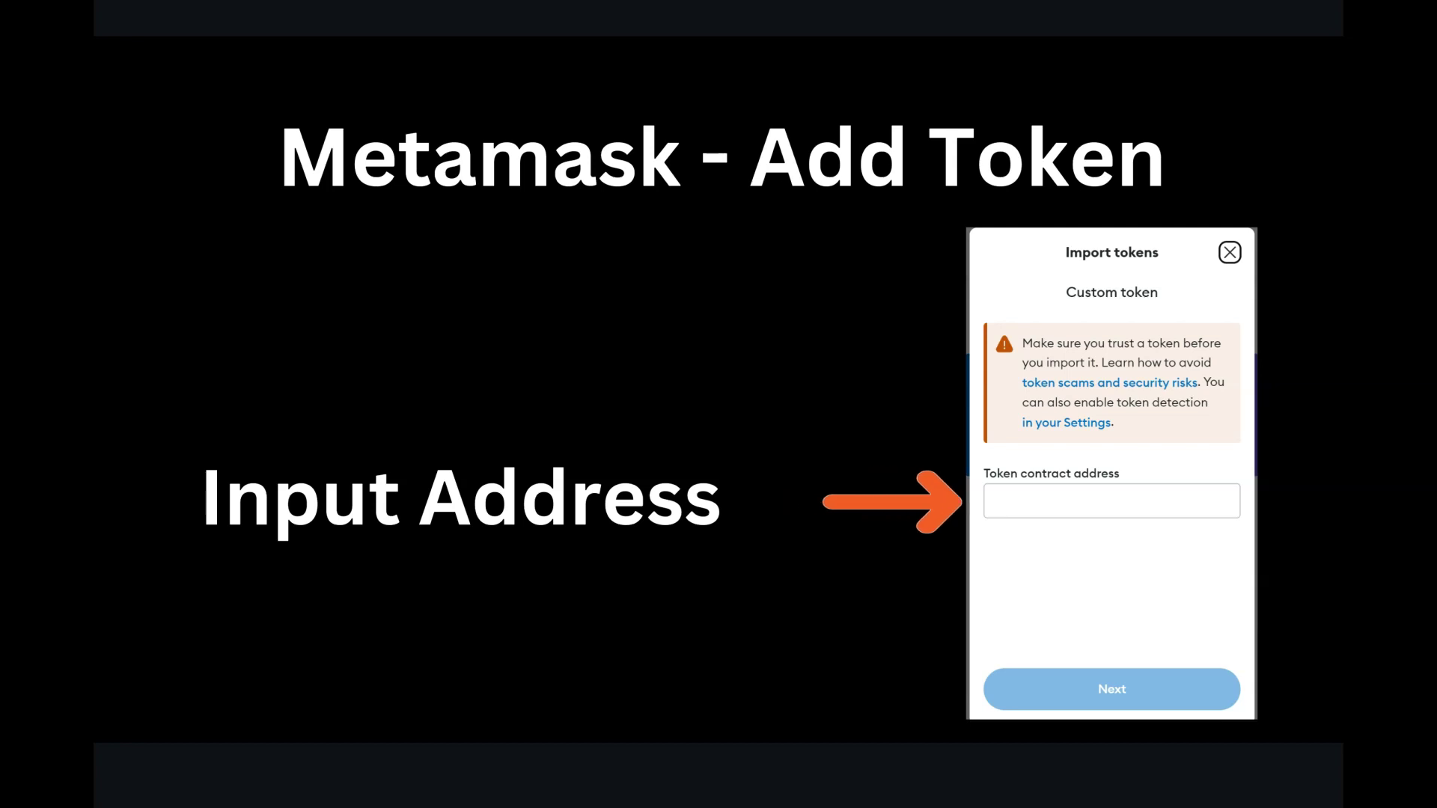
click(460, 584)
click(133, 673)
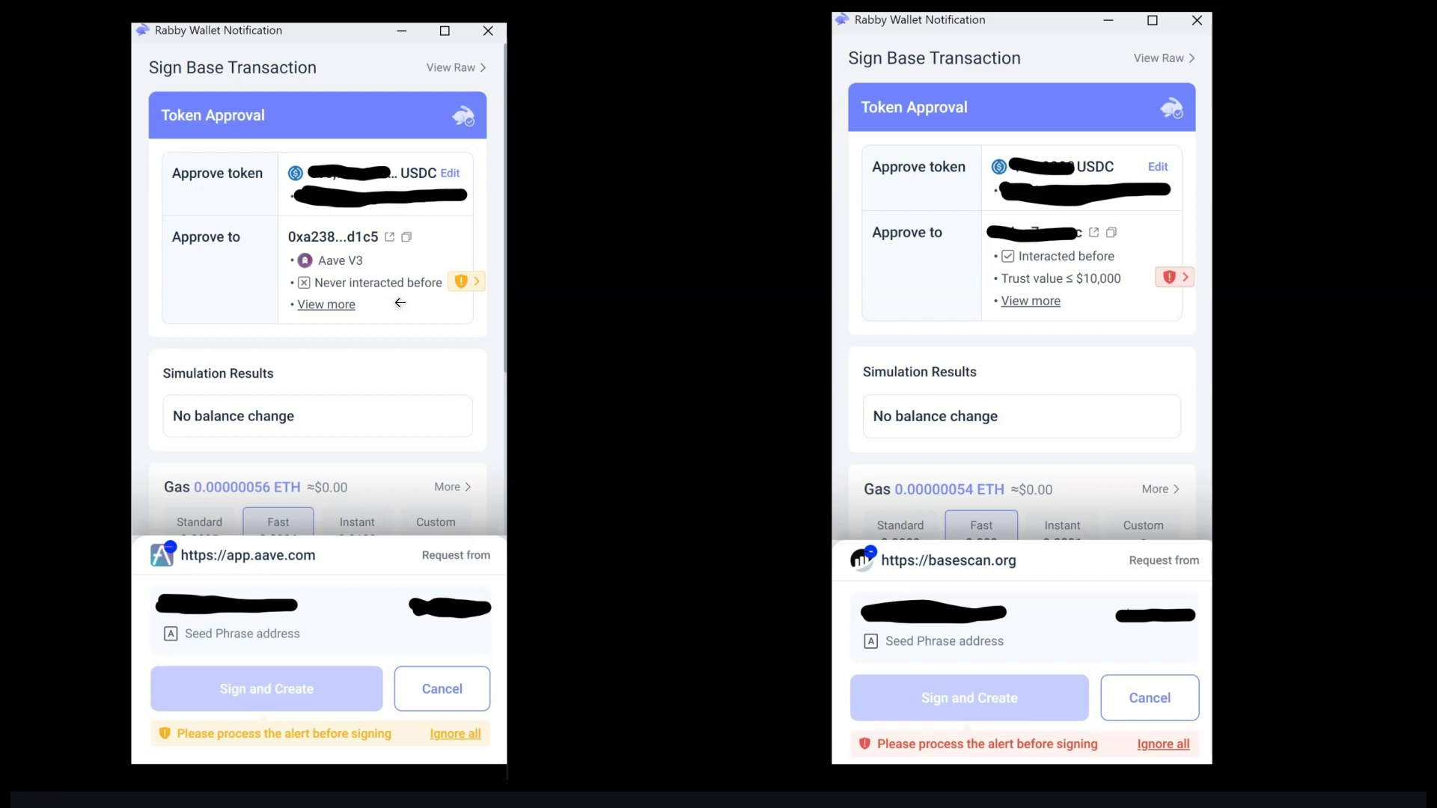
click(430, 305)
mouse_move(305, 744)
mouse_down()
mouse_move(206, 732)
mouse_move(443, 744)
mouse_up()
click(1187, 770)
click(1241, 717)
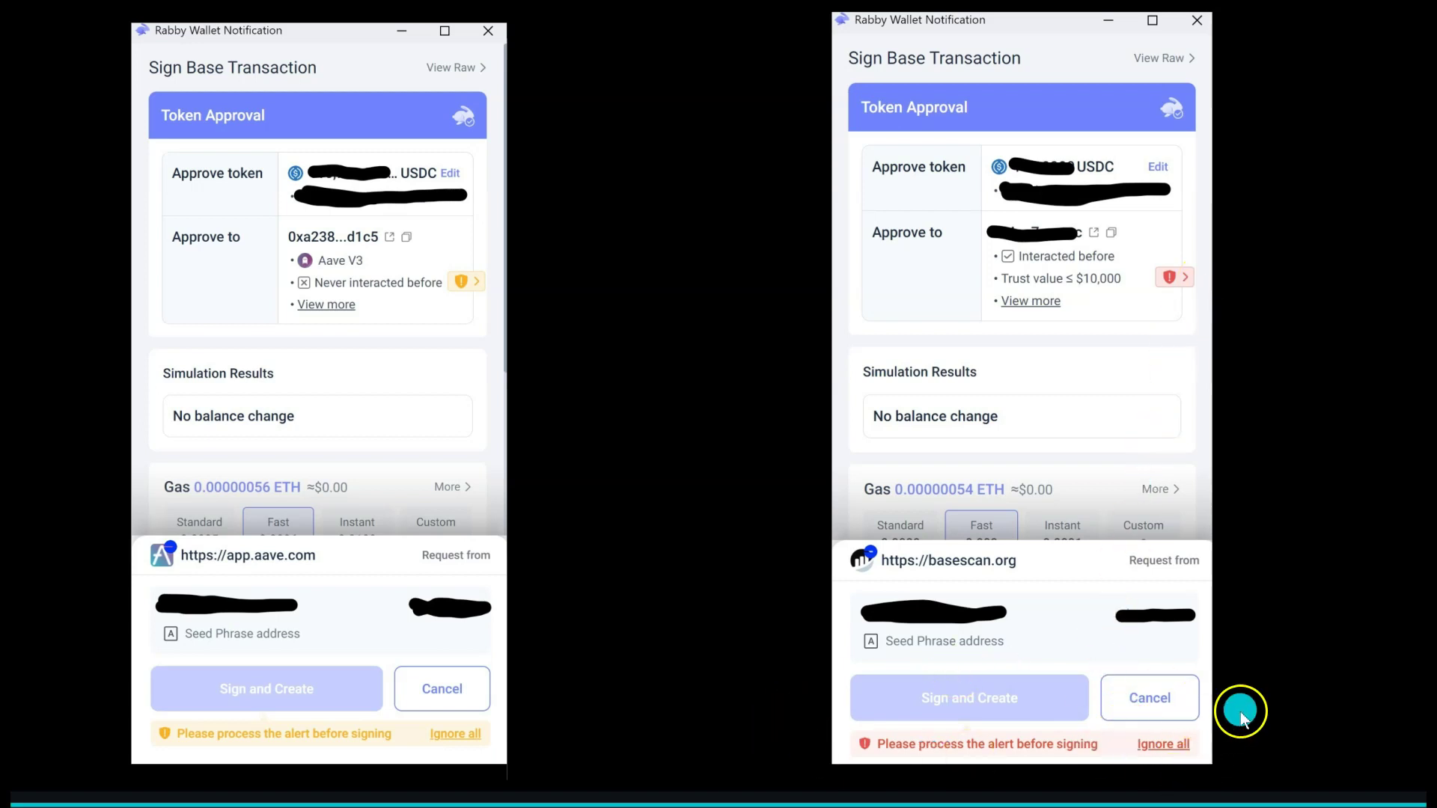
click(1255, 711)
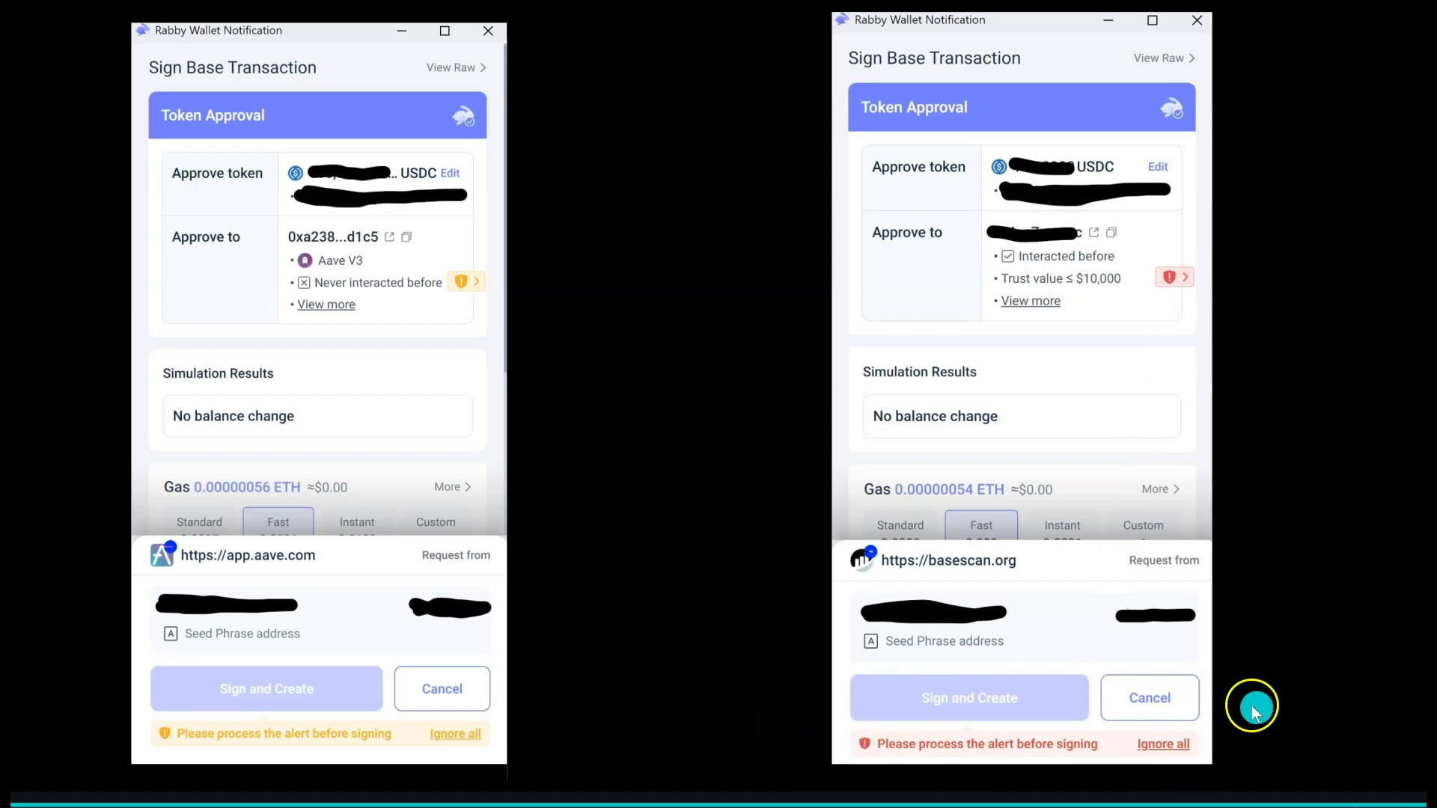
click(863, 726)
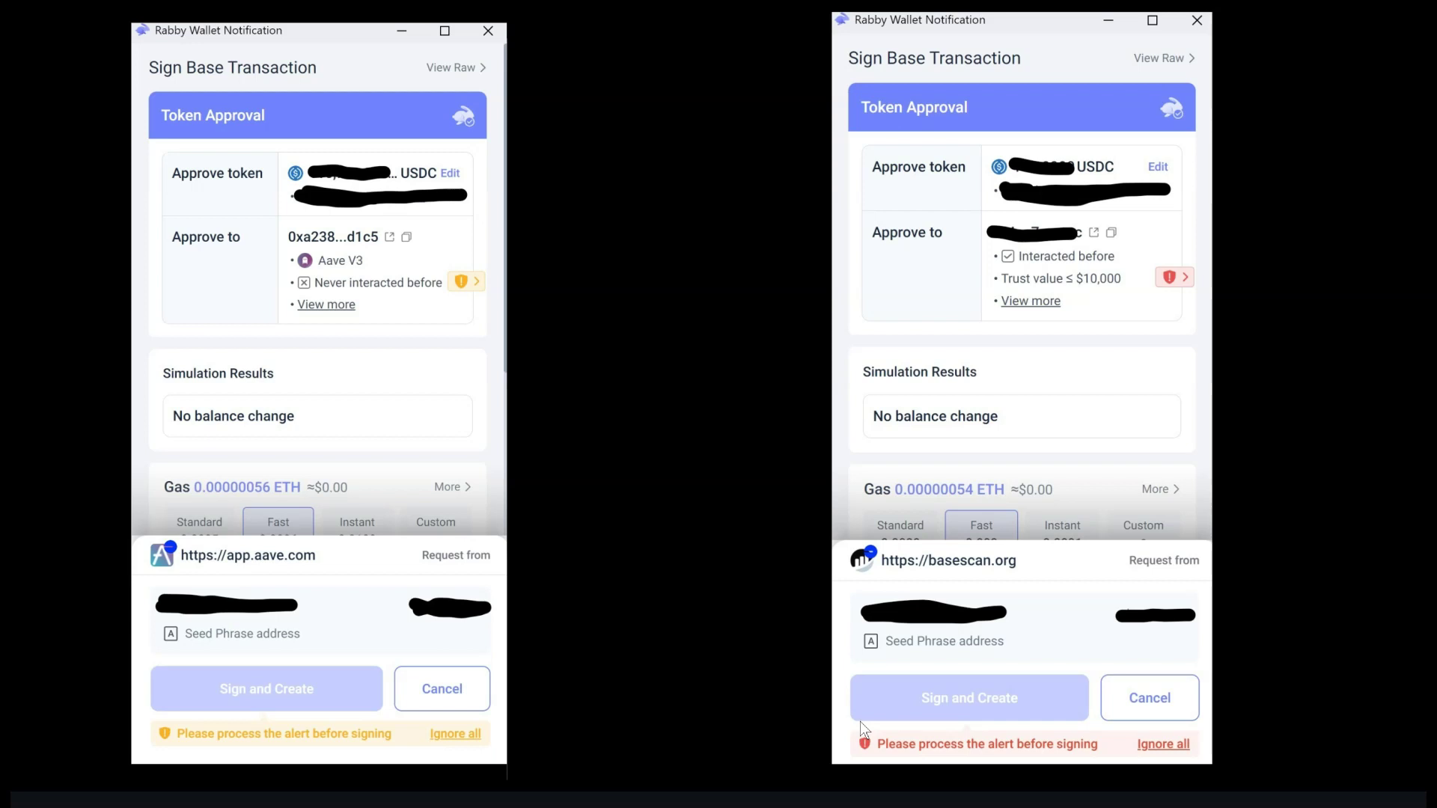
click(883, 747)
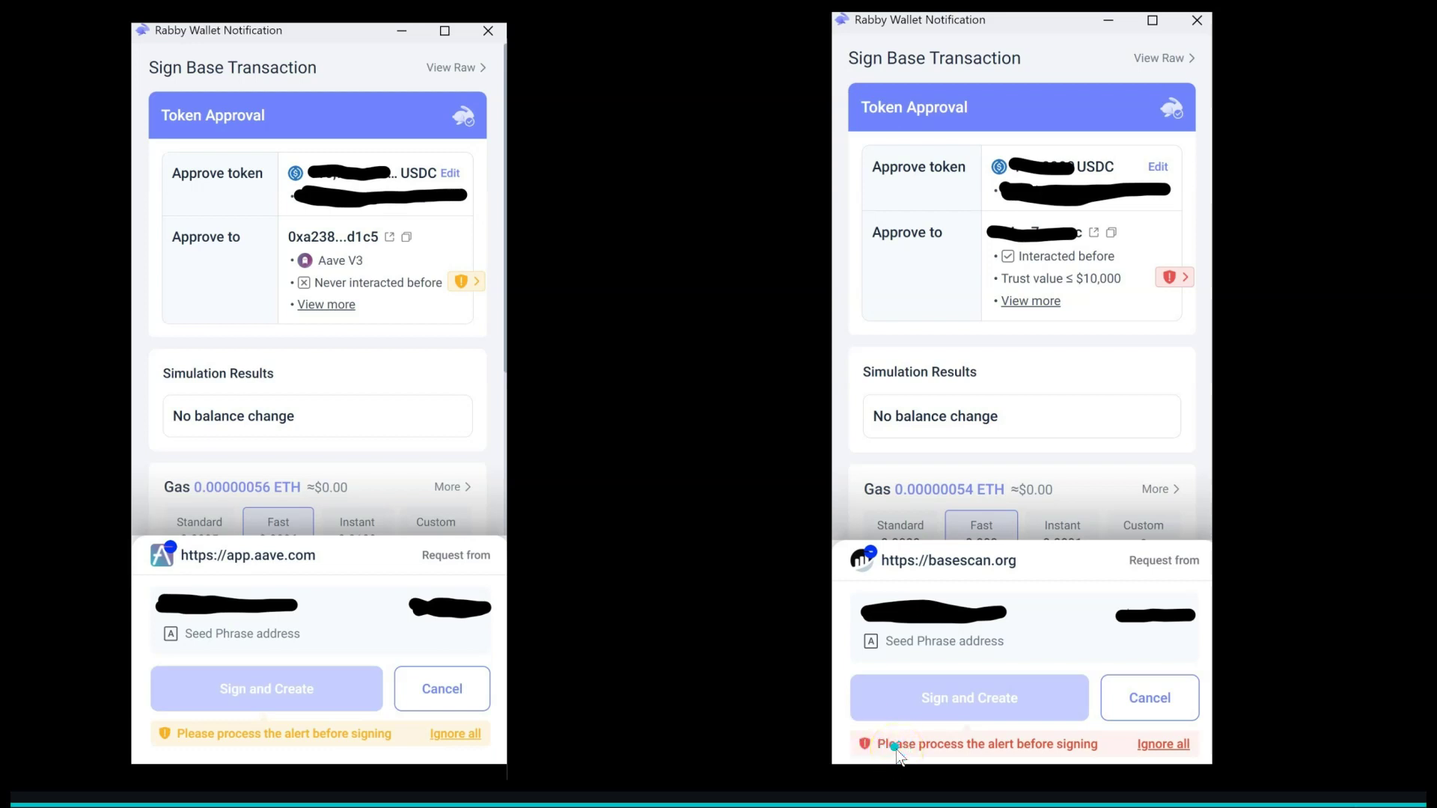
mouse_move(891, 750)
mouse_down()
mouse_move(716, 634)
mouse_move(402, 717)
mouse_move(31, 744)
mouse_up()
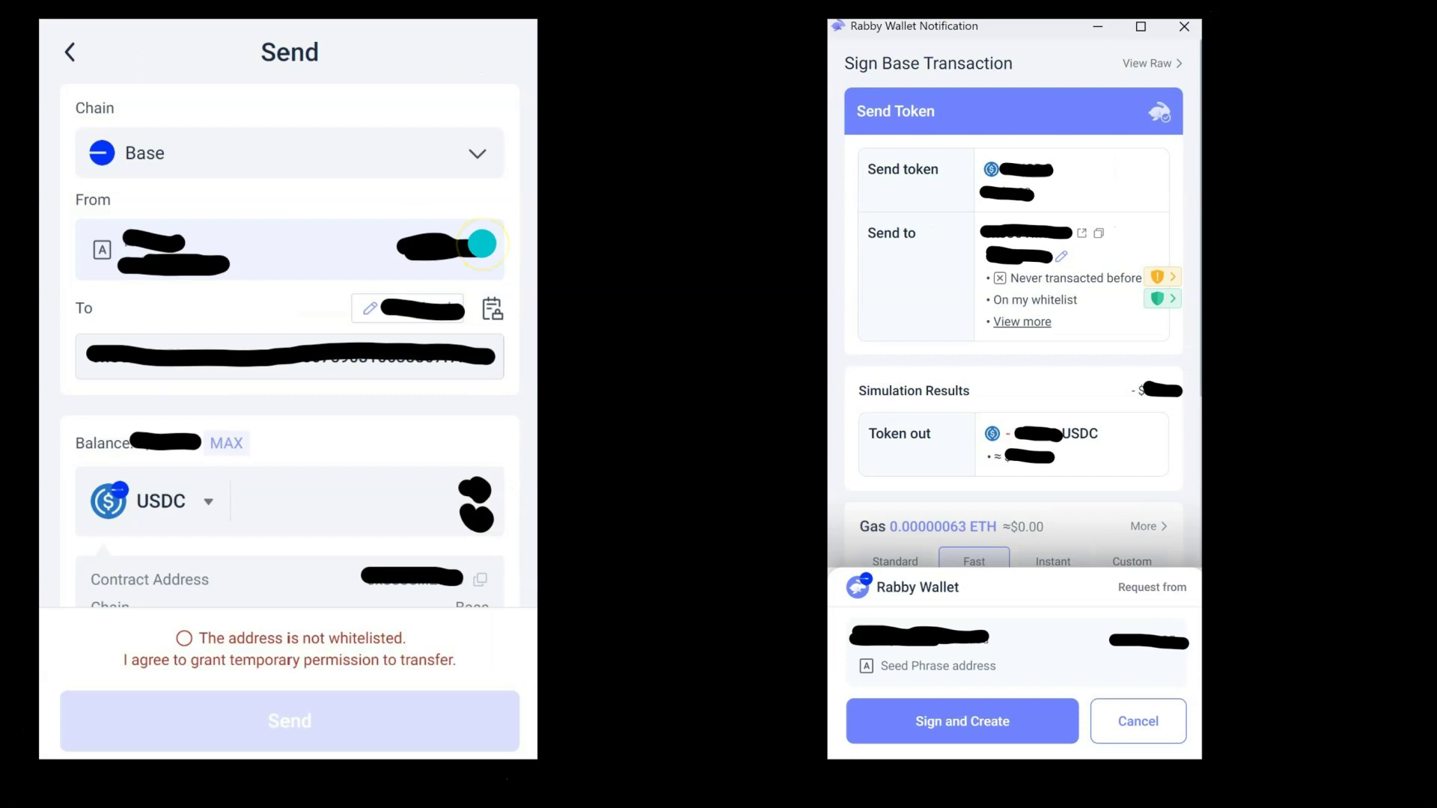
mouse_move(482, 243)
mouse_down()
mouse_move(497, 344)
mouse_move(547, 340)
mouse_up()
click(317, 668)
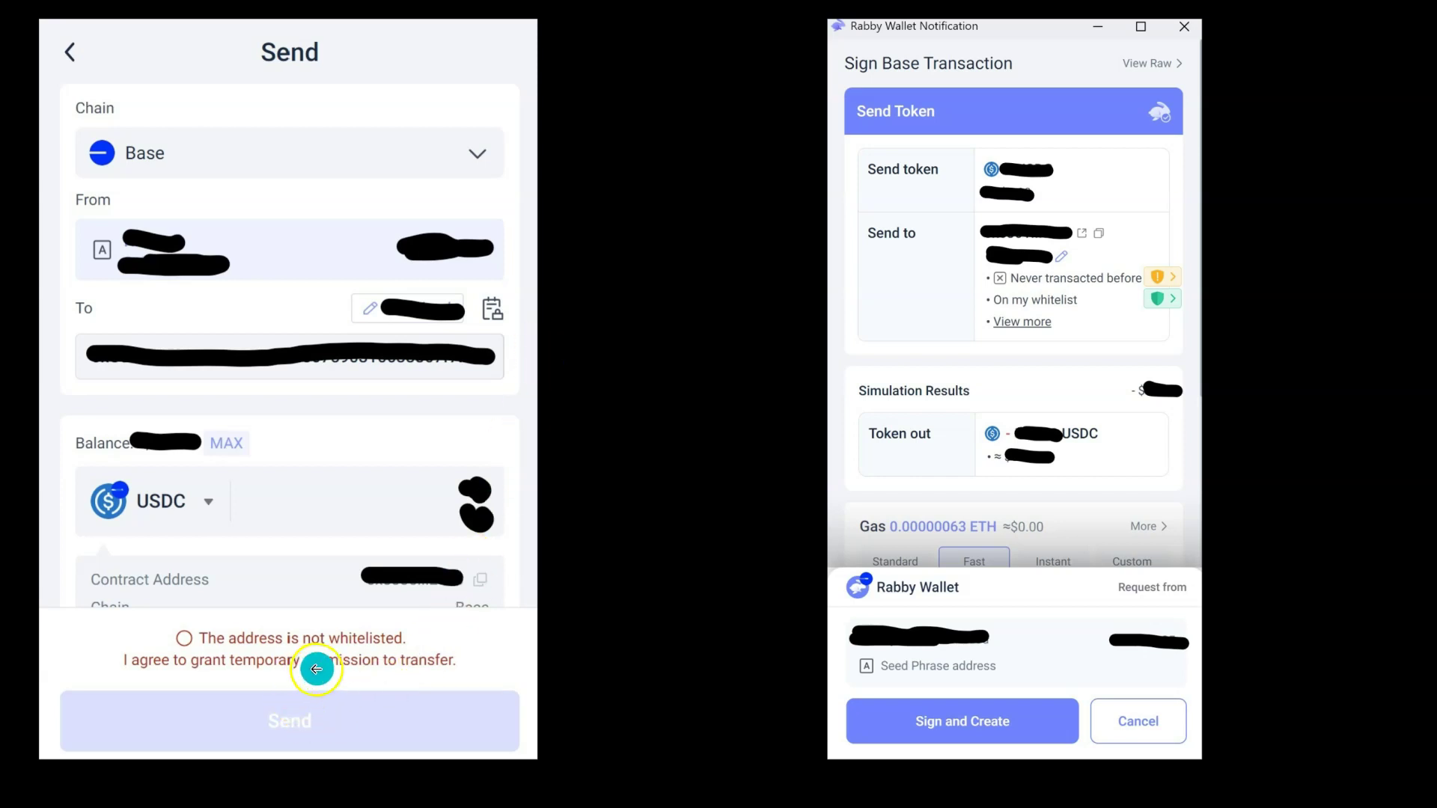
mouse_move(316, 668)
mouse_down()
mouse_move(257, 649)
mouse_move(375, 657)
mouse_move(282, 674)
mouse_move(327, 676)
mouse_move(330, 664)
mouse_move(196, 628)
mouse_move(187, 640)
mouse_move(223, 649)
mouse_move(302, 584)
mouse_move(382, 420)
mouse_move(235, 578)
mouse_move(249, 636)
mouse_up()
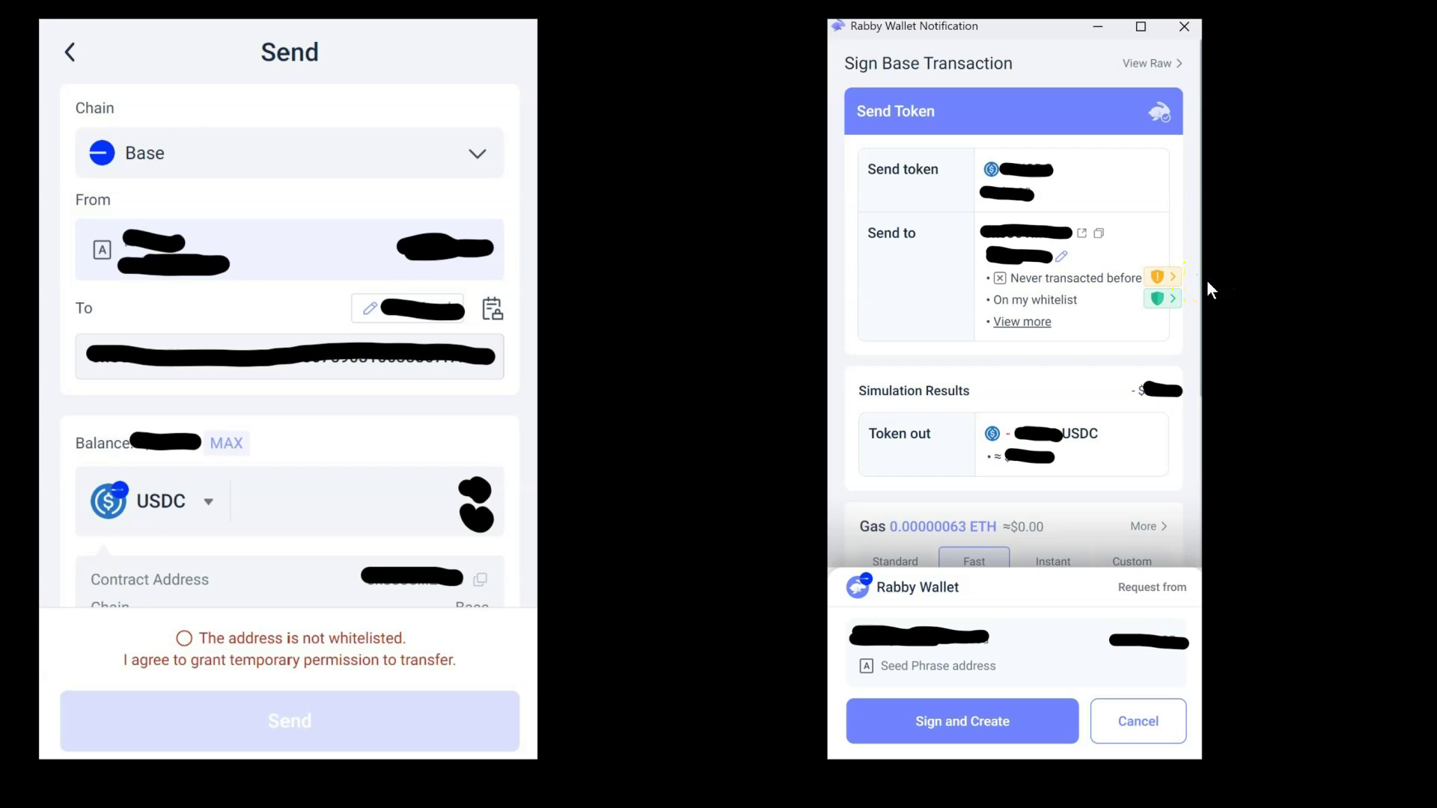
click(1114, 325)
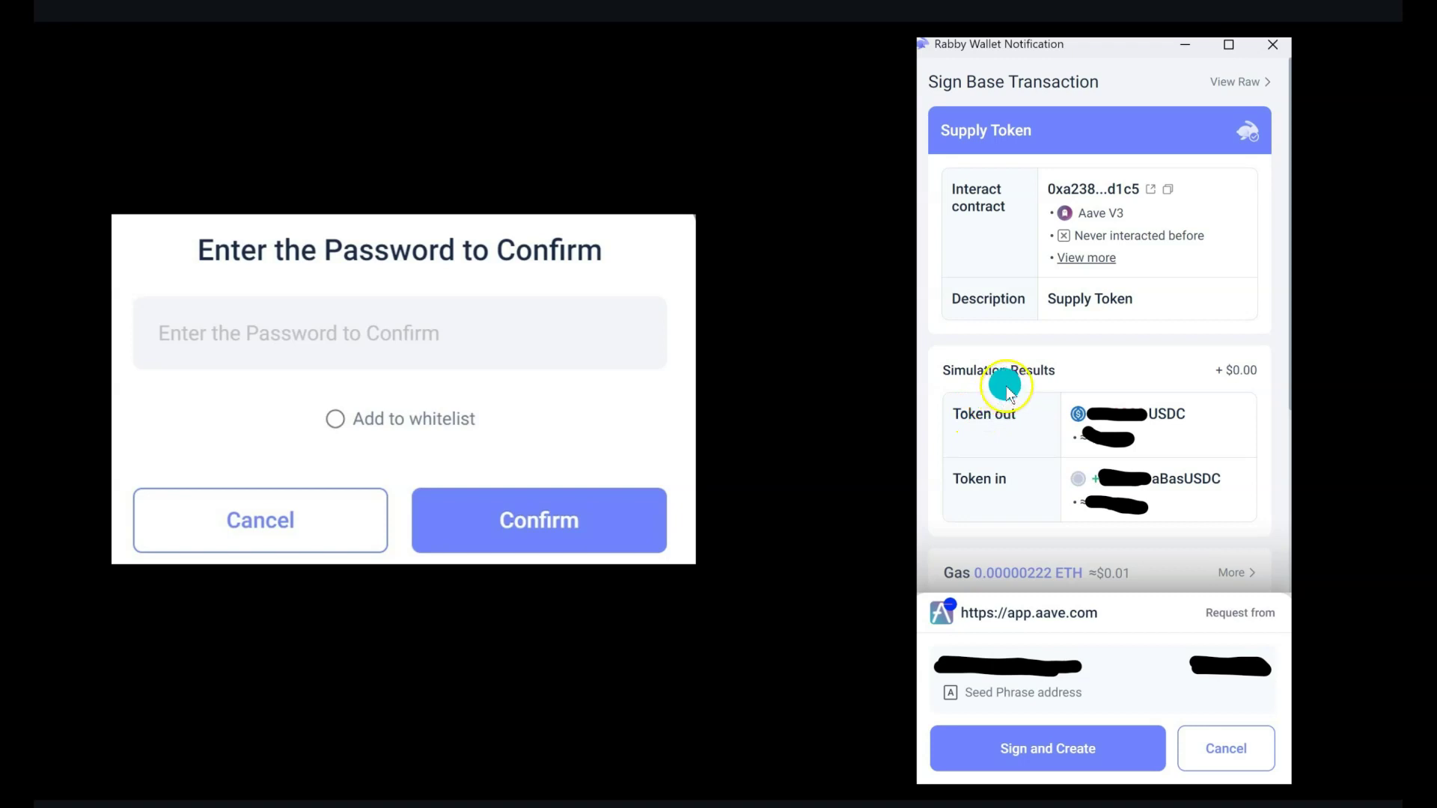
click(948, 424)
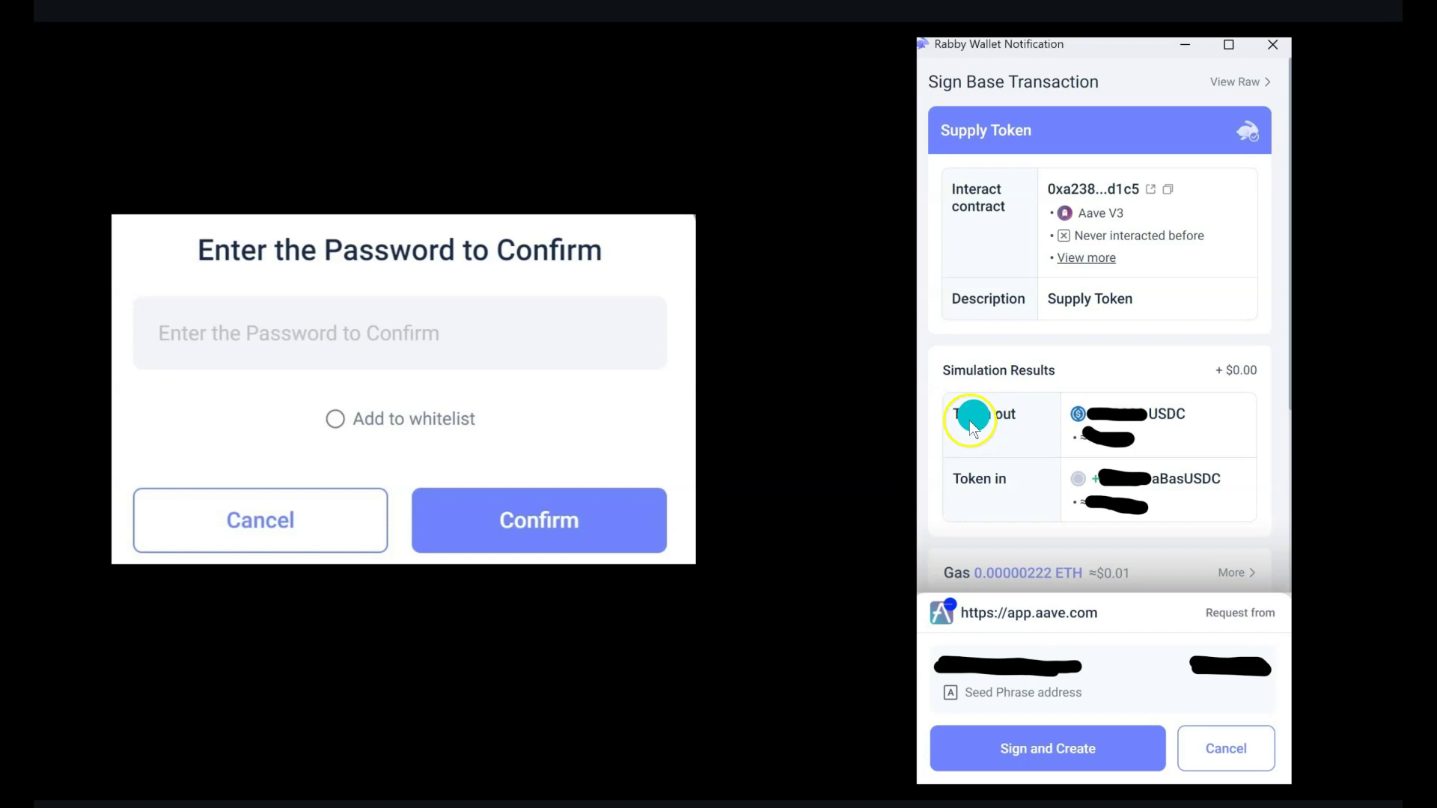